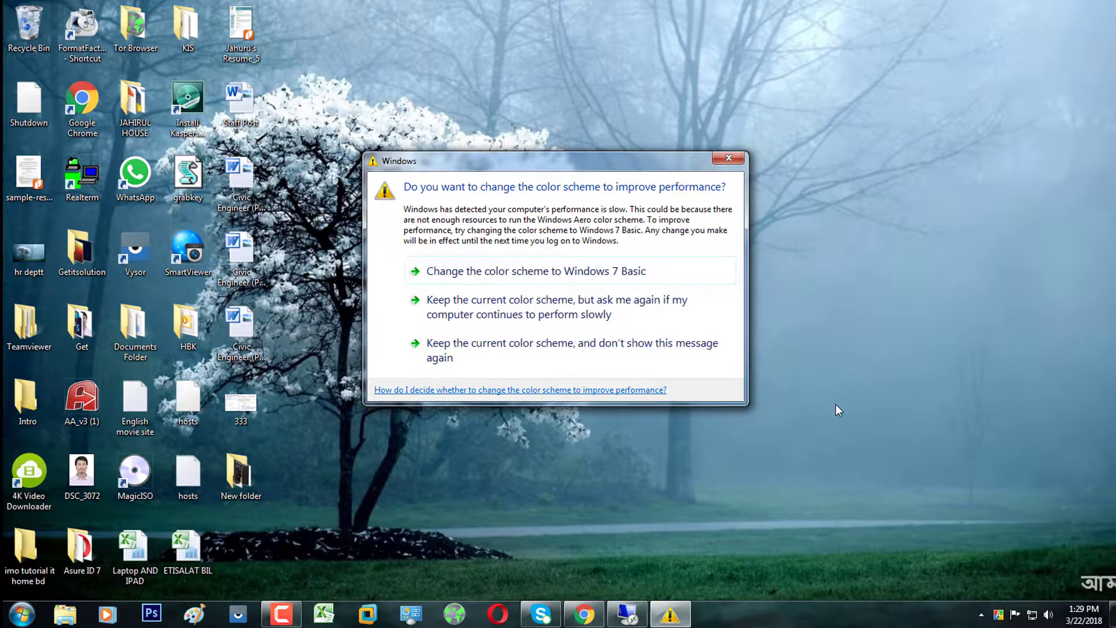
- Dismiss the color scheme performance prompt without choosing an option and refresh the desktop
click(729, 157)
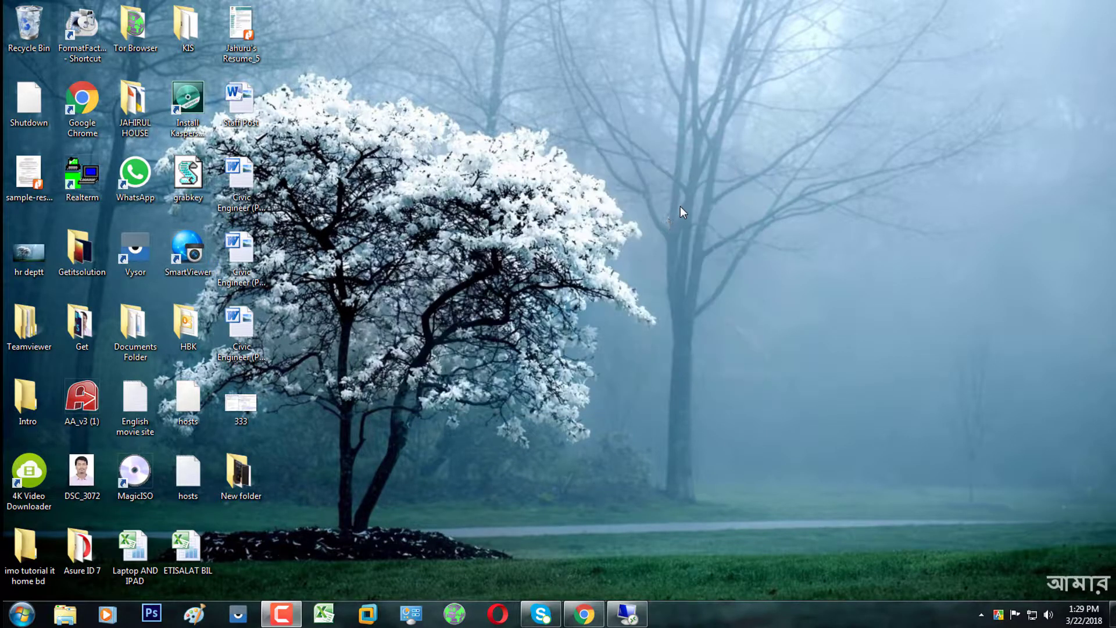
right_click(669, 222)
click(710, 260)
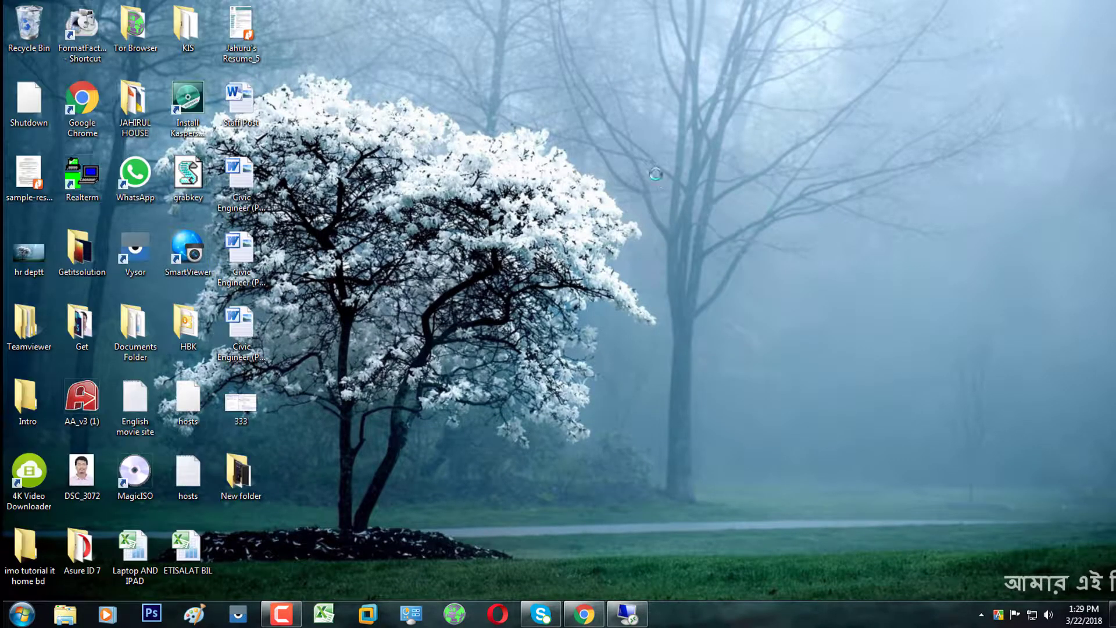
right_click(655, 173)
click(676, 213)
right_click(616, 161)
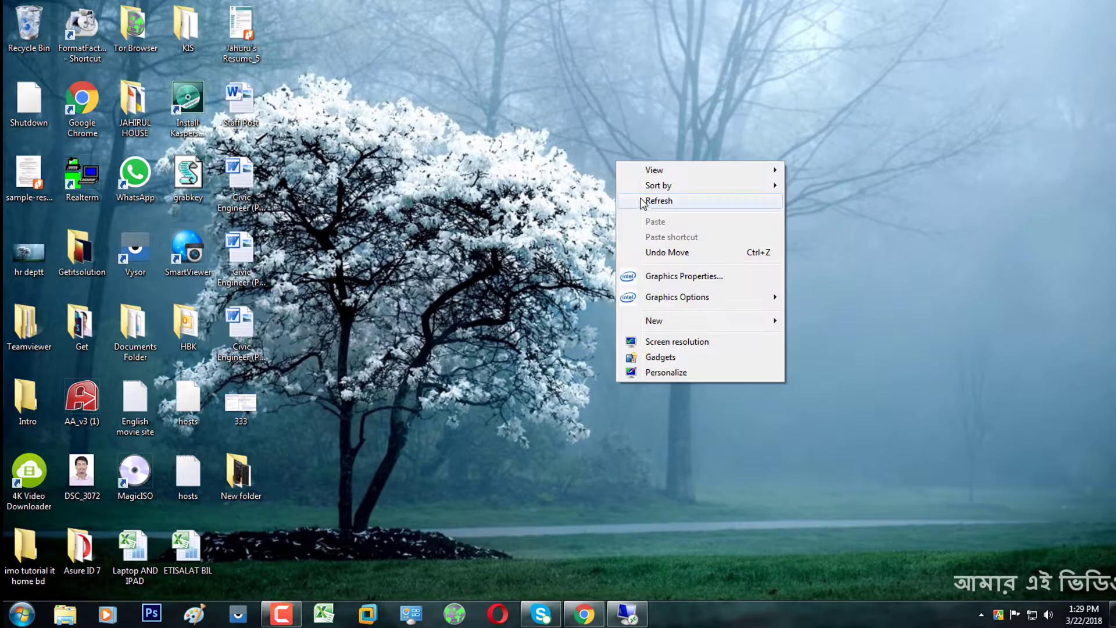
click(641, 204)
right_click(621, 168)
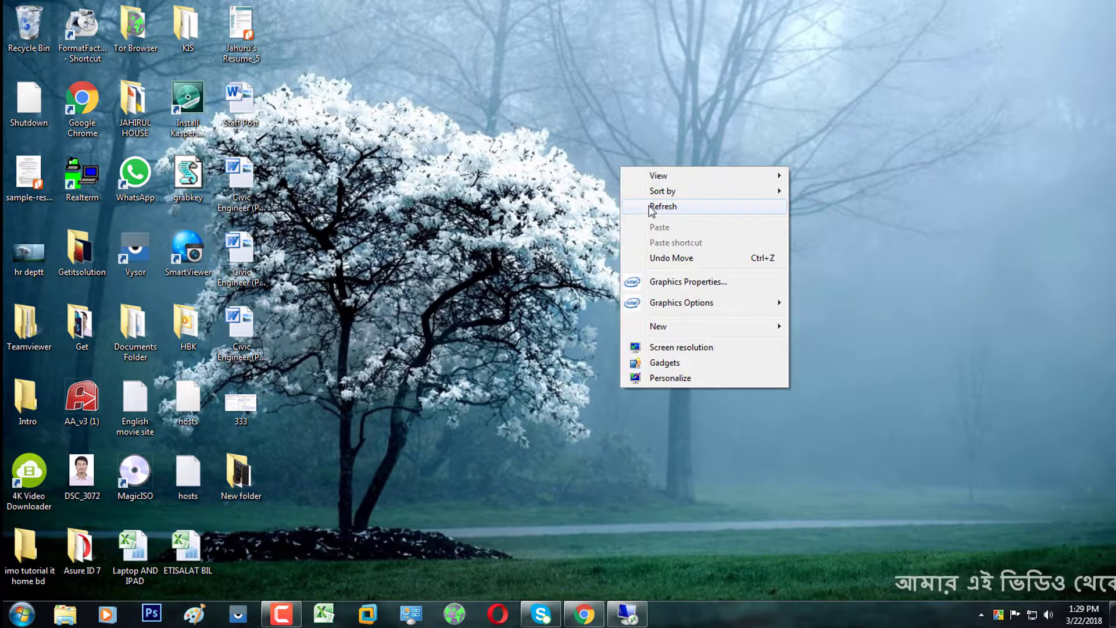
click(650, 207)
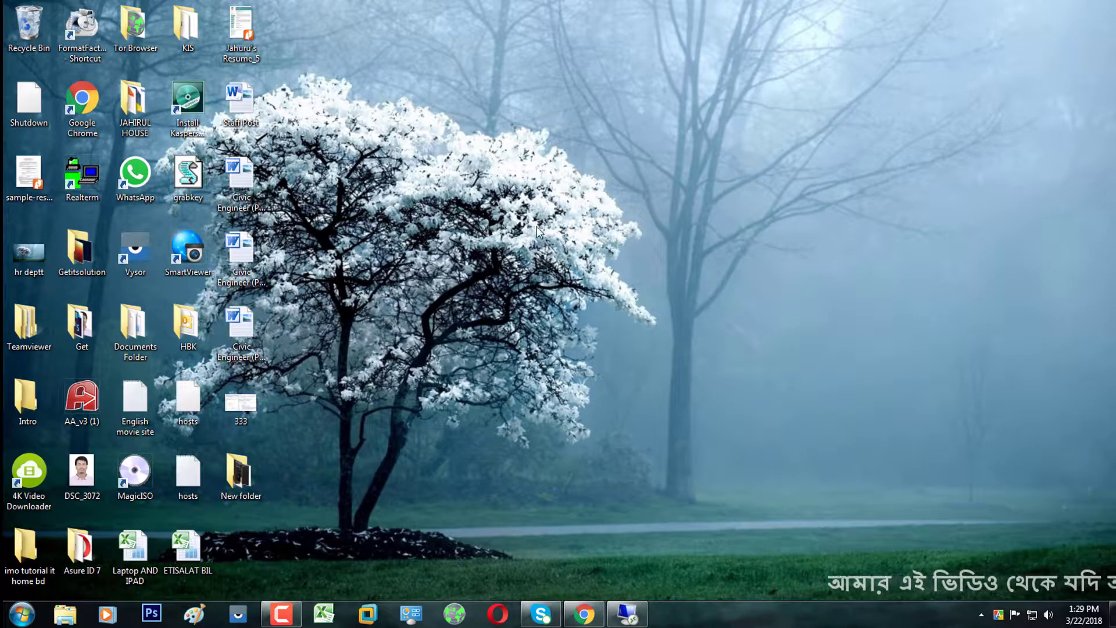
right_click(562, 151)
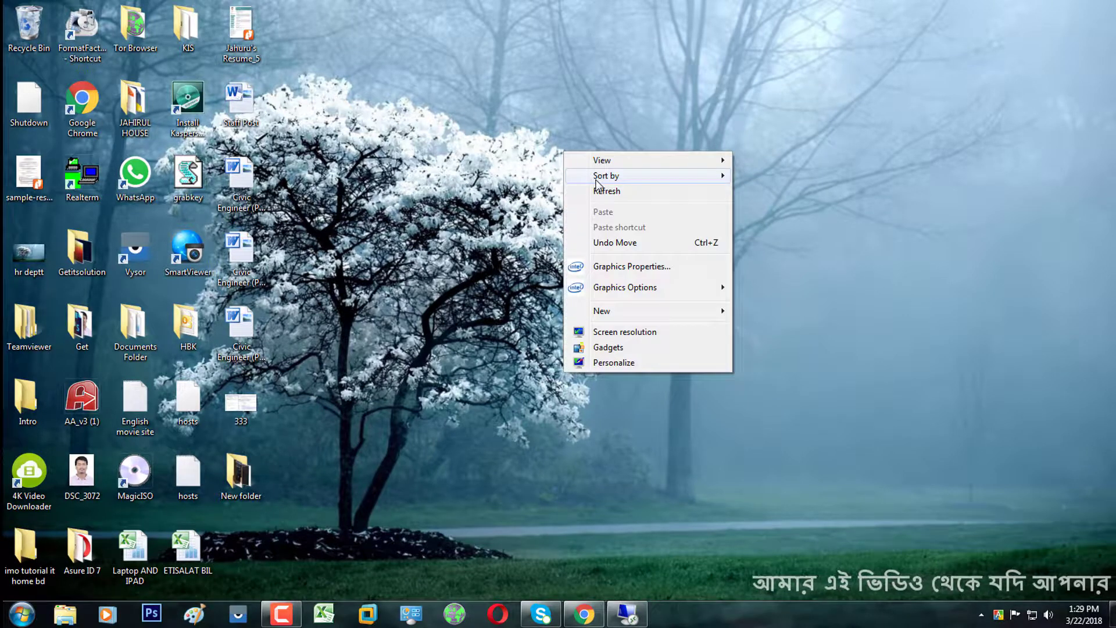
click(593, 192)
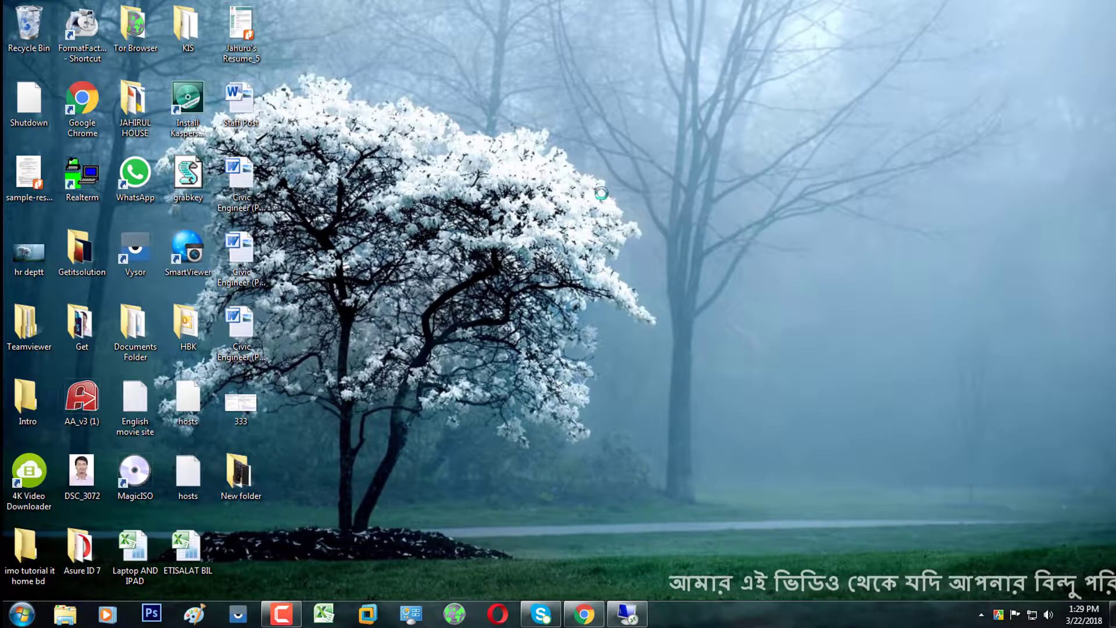
right_click(596, 177)
click(623, 218)
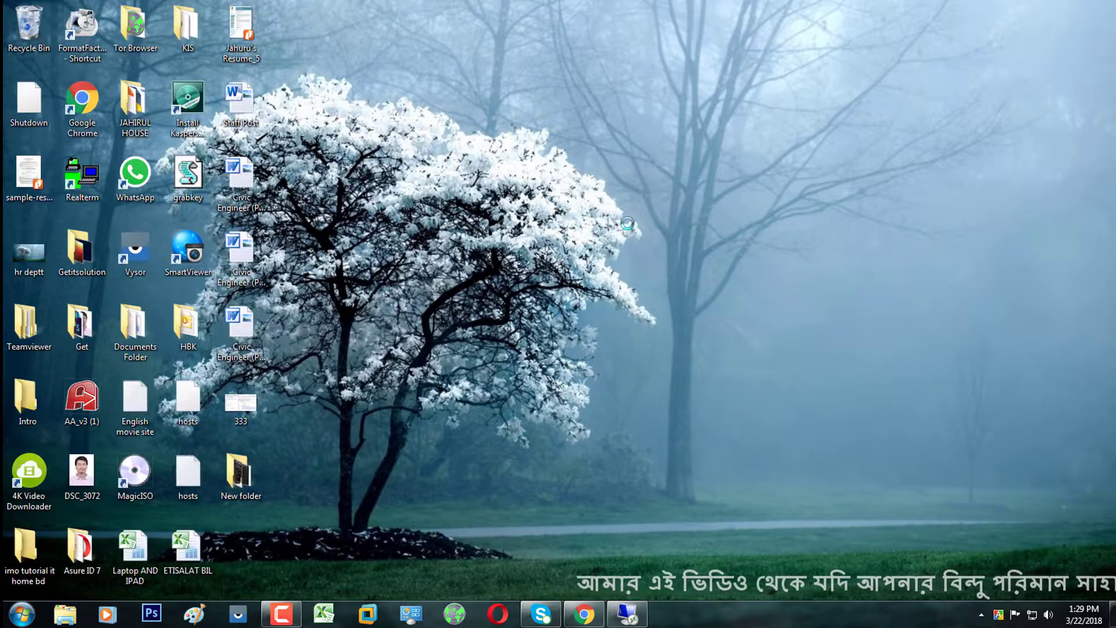
right_click(608, 188)
click(637, 228)
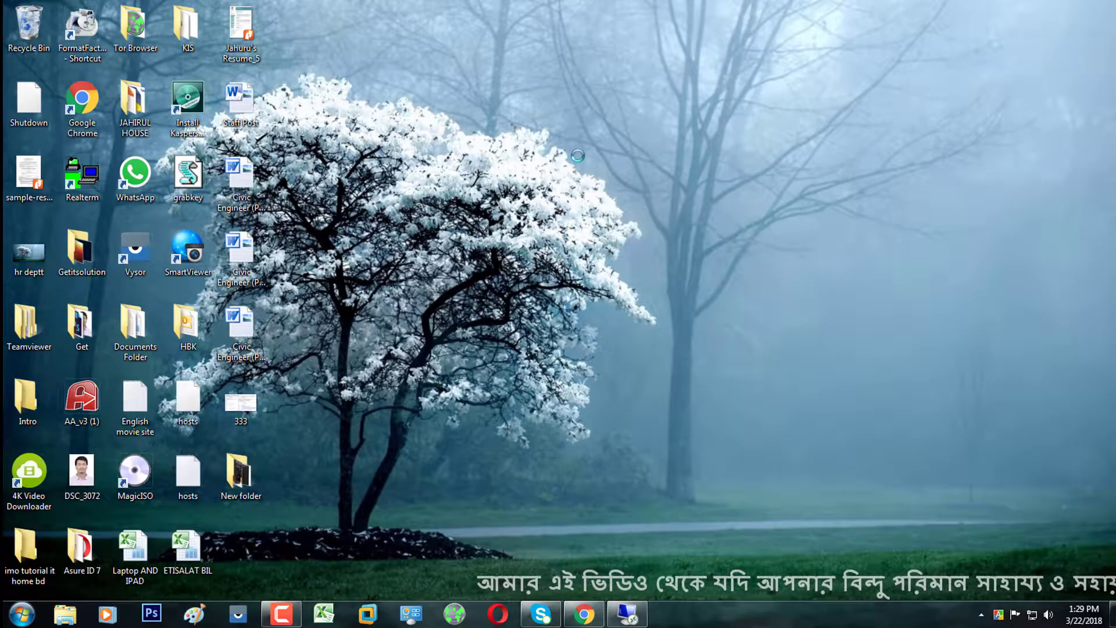
right_click(564, 140)
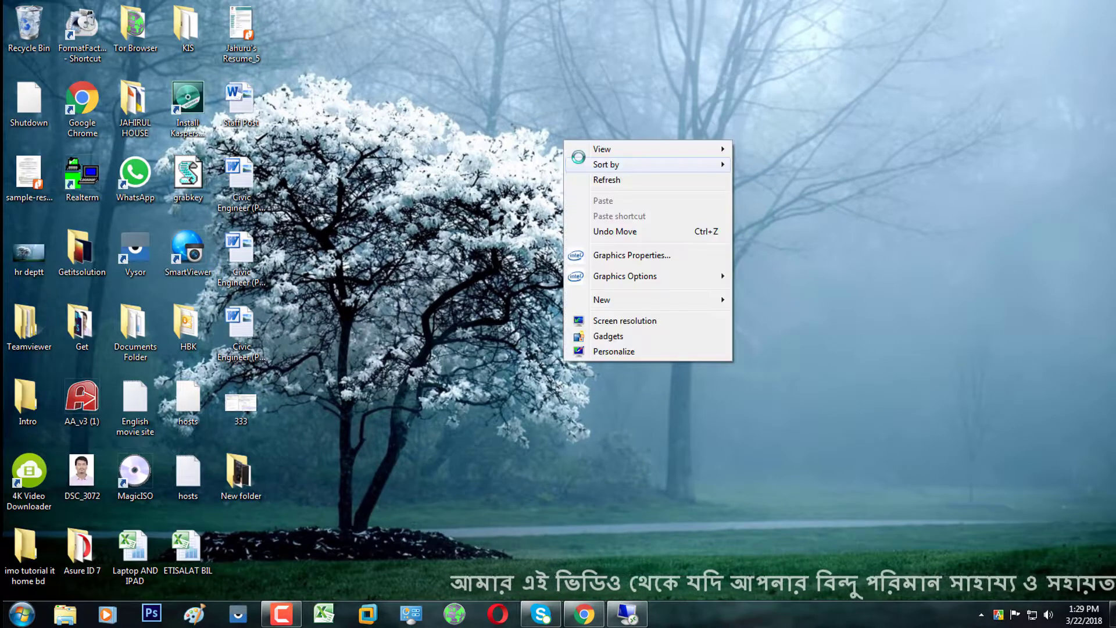
click(598, 179)
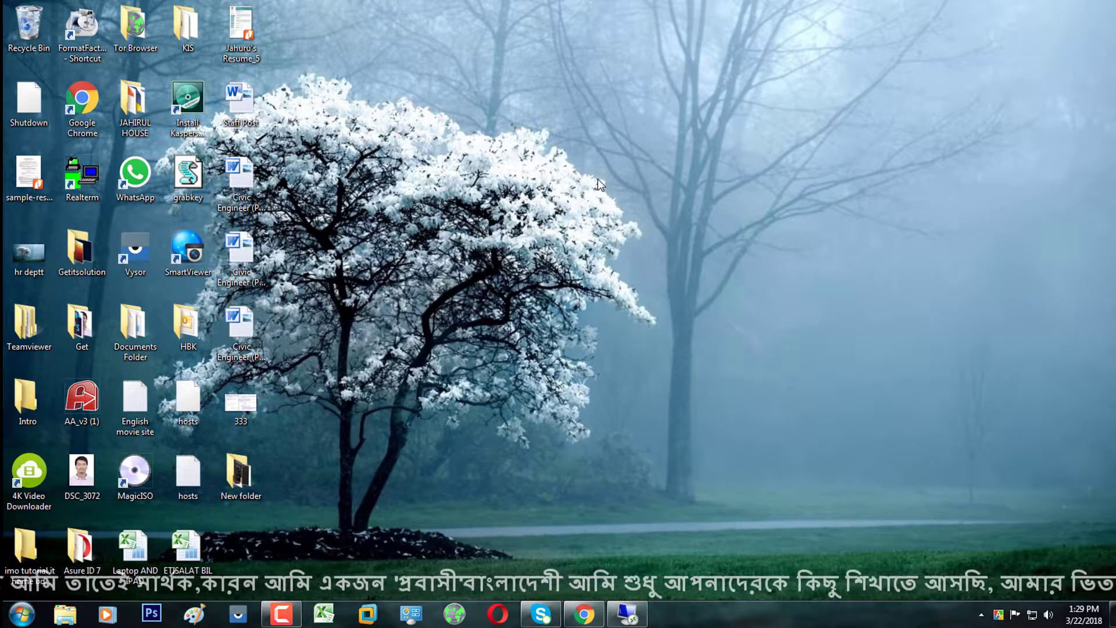
key(super)
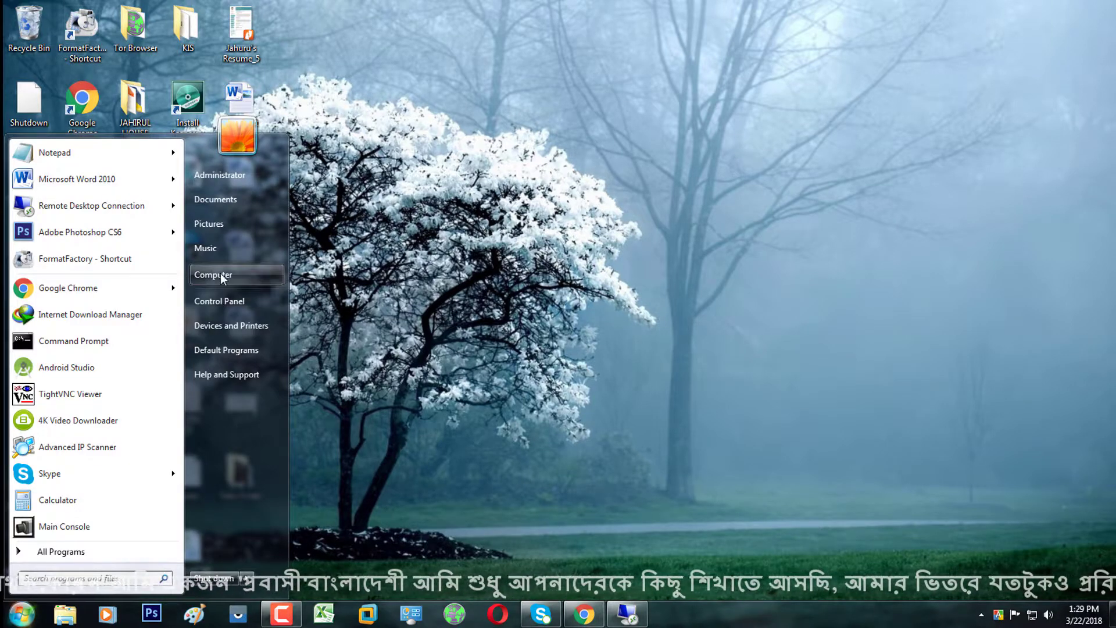
click(219, 274)
click(538, 8)
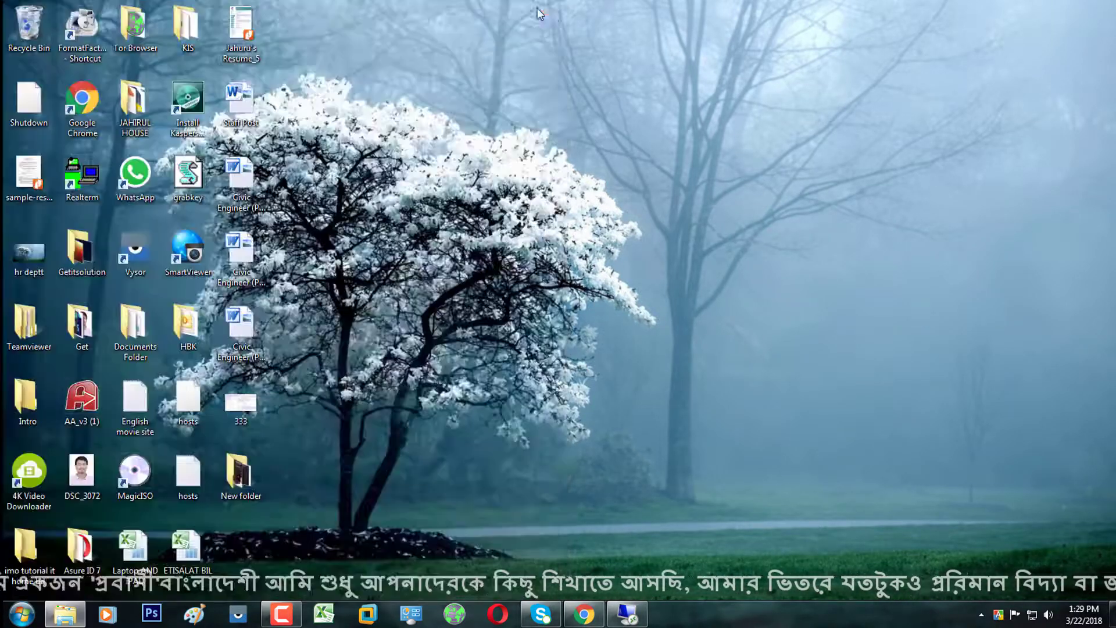
right_click(469, 85)
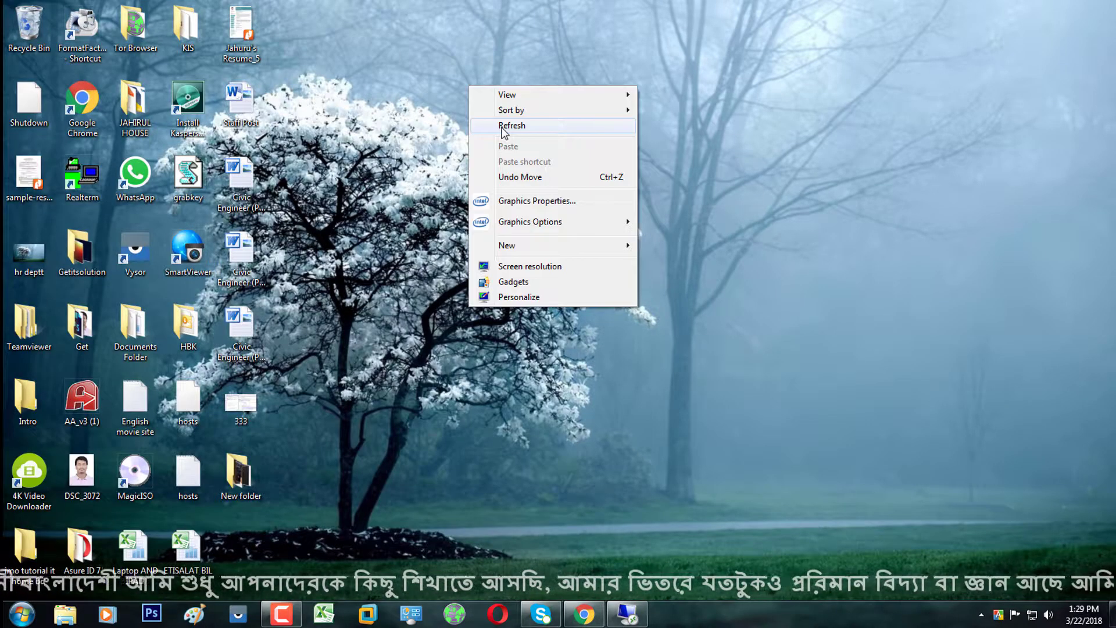
click(500, 120)
right_click(499, 119)
click(520, 156)
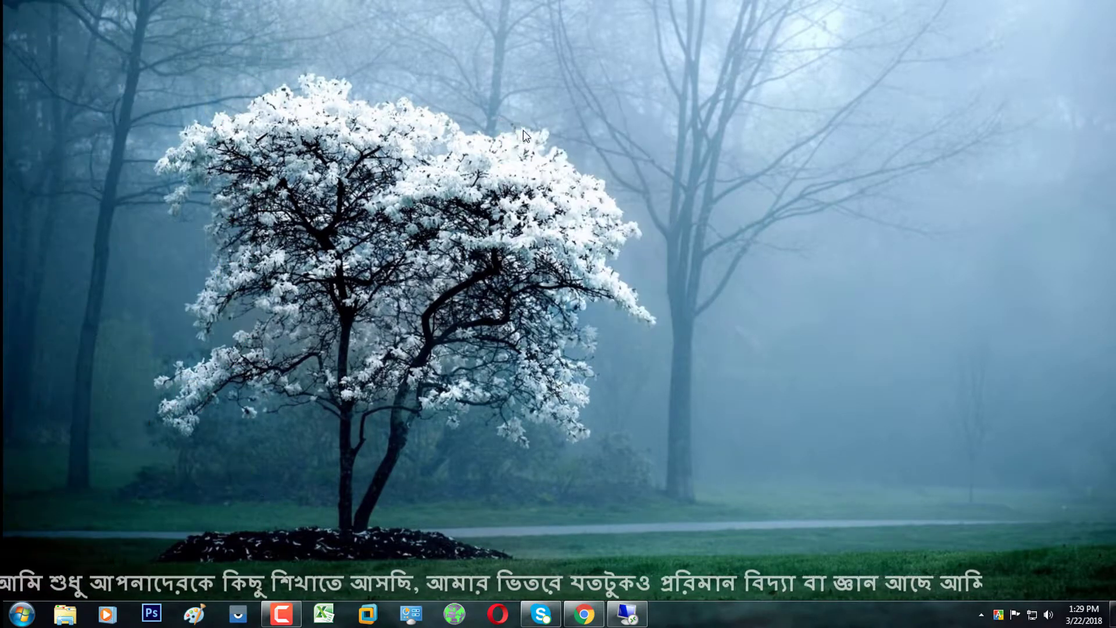
right_click(520, 120)
click(548, 163)
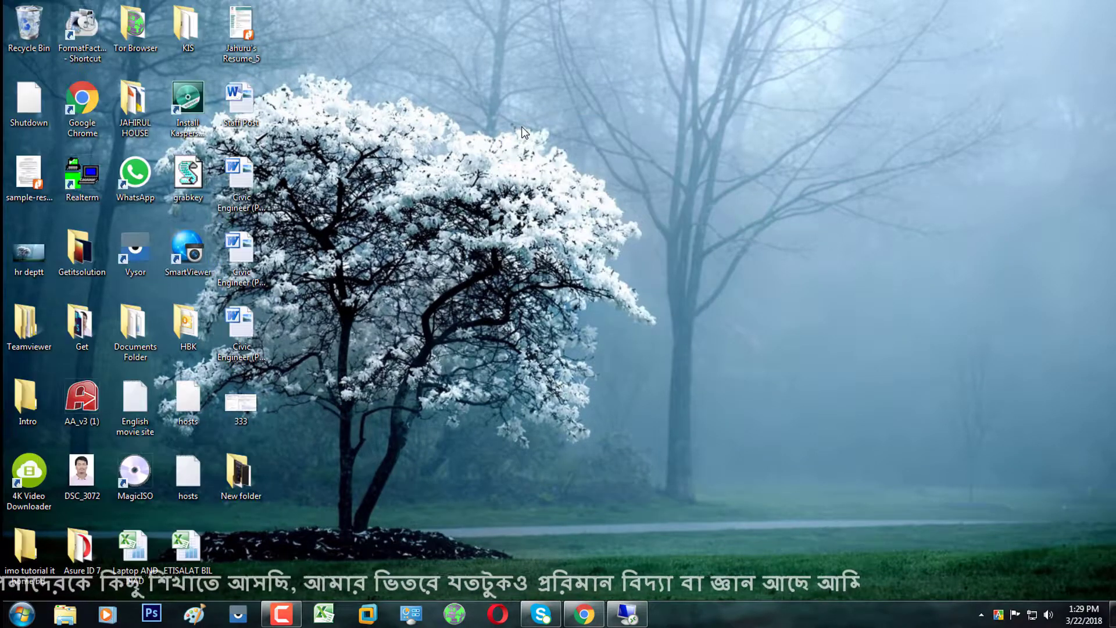
right_click(522, 126)
click(549, 167)
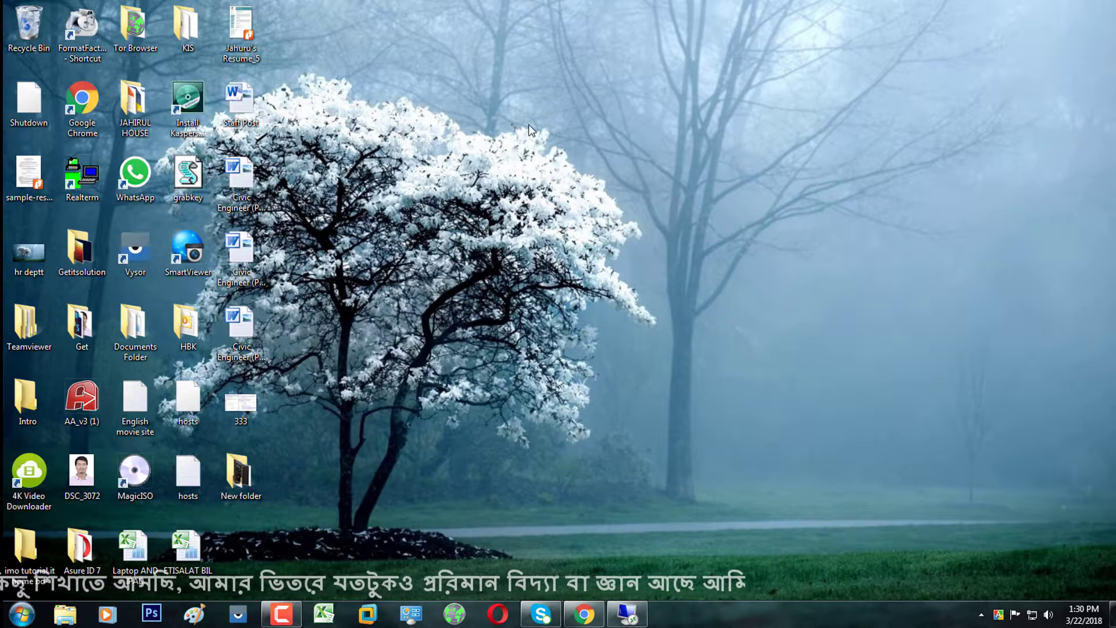
right_click(529, 124)
click(568, 163)
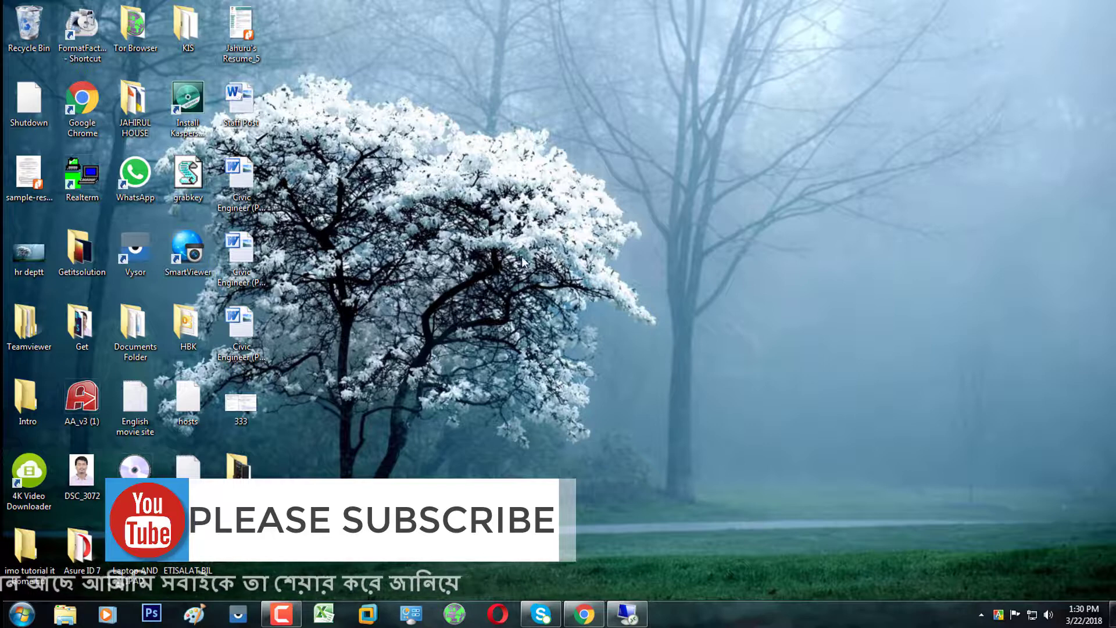
right_click(514, 227)
click(553, 265)
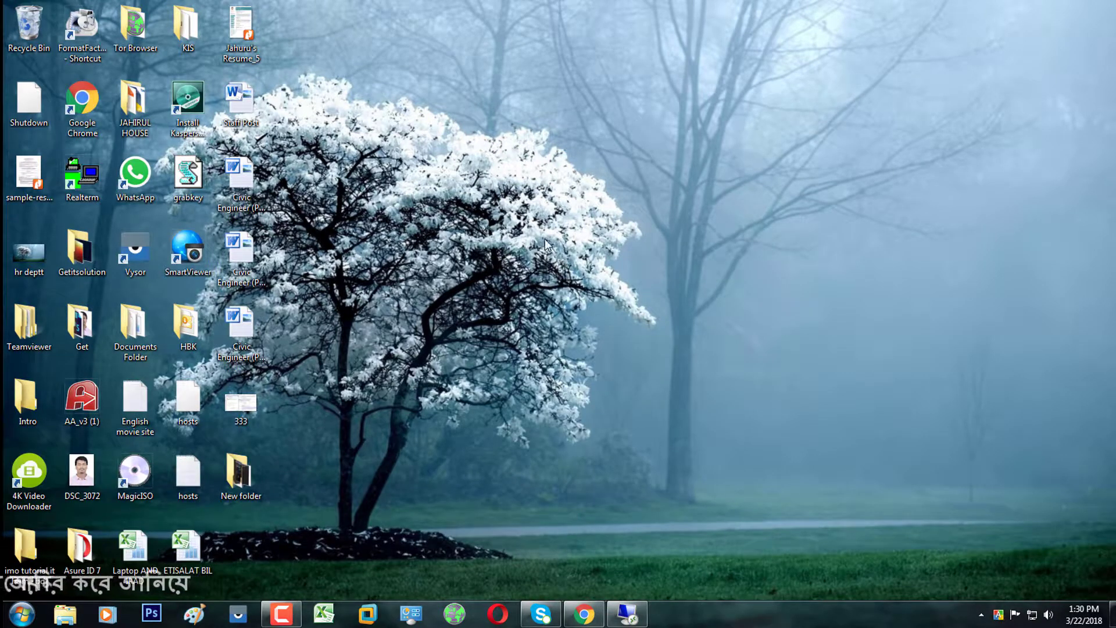
right_click(523, 187)
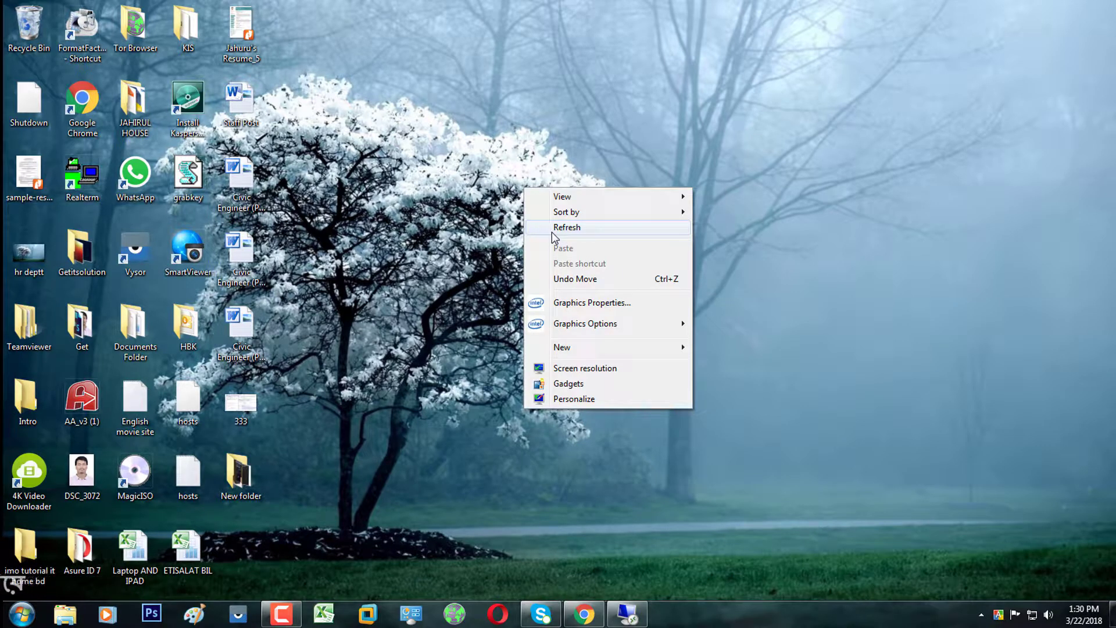
click(553, 232)
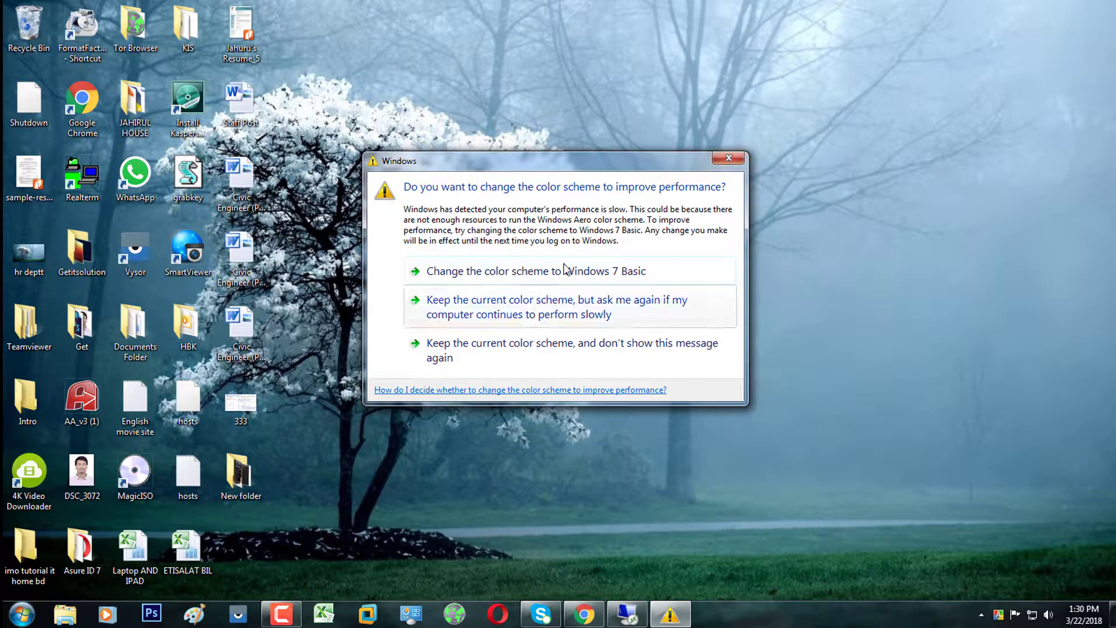
- Close the color scheme prompt, keeping the current scheme, and refresh the desktop
click(716, 159)
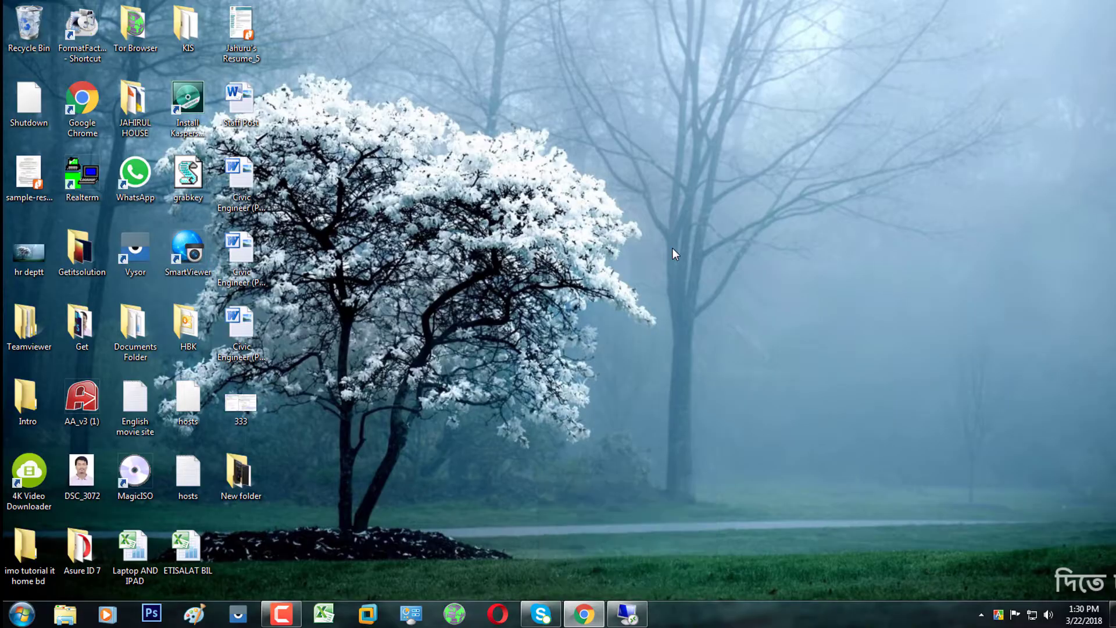
right_click(667, 201)
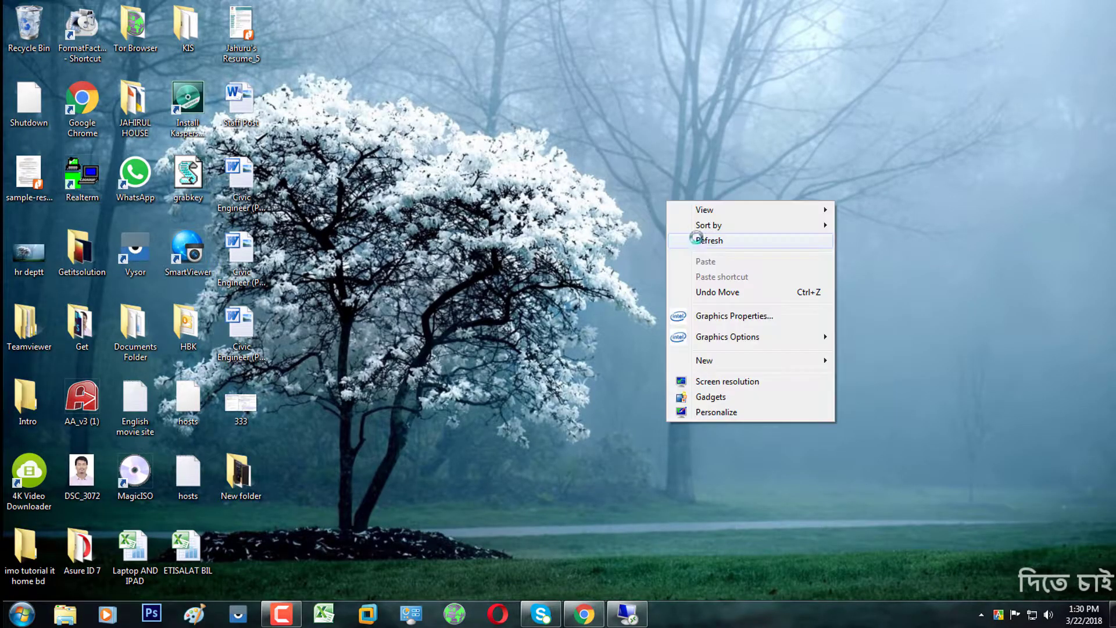
click(699, 234)
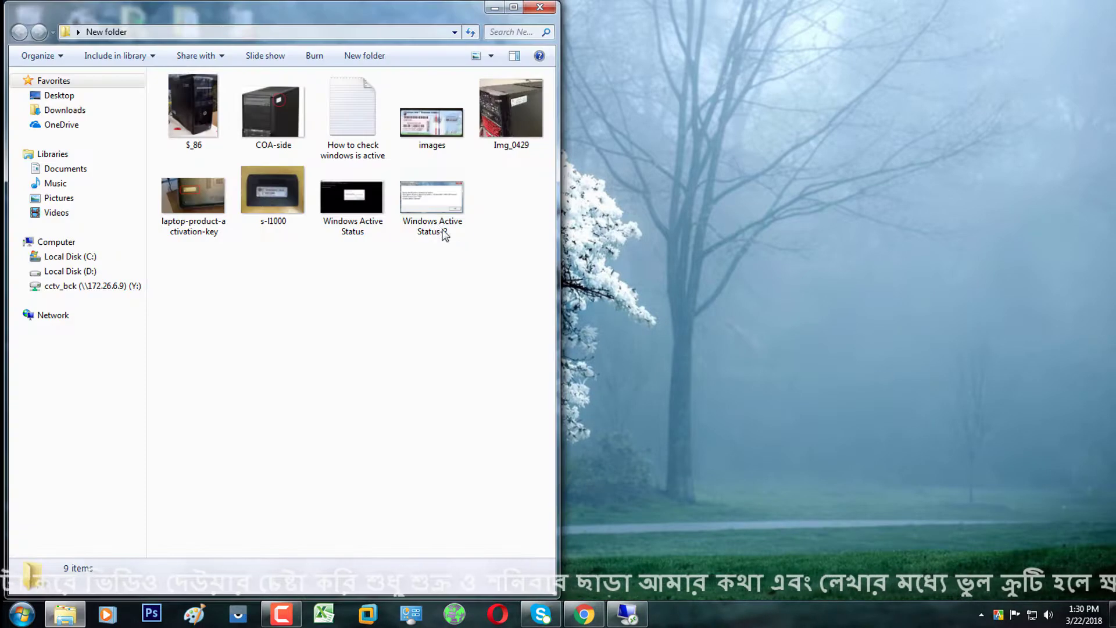
- Open the laptop-product-activation-key picture from New folder and browse to the license label picture named images
click(210, 187)
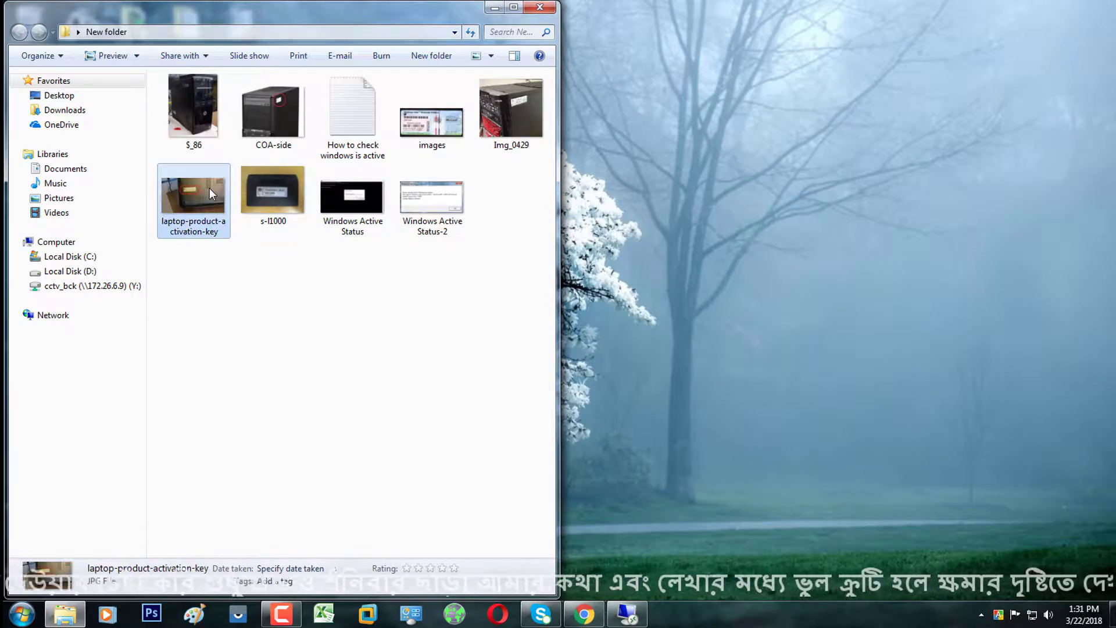
double_click(210, 187)
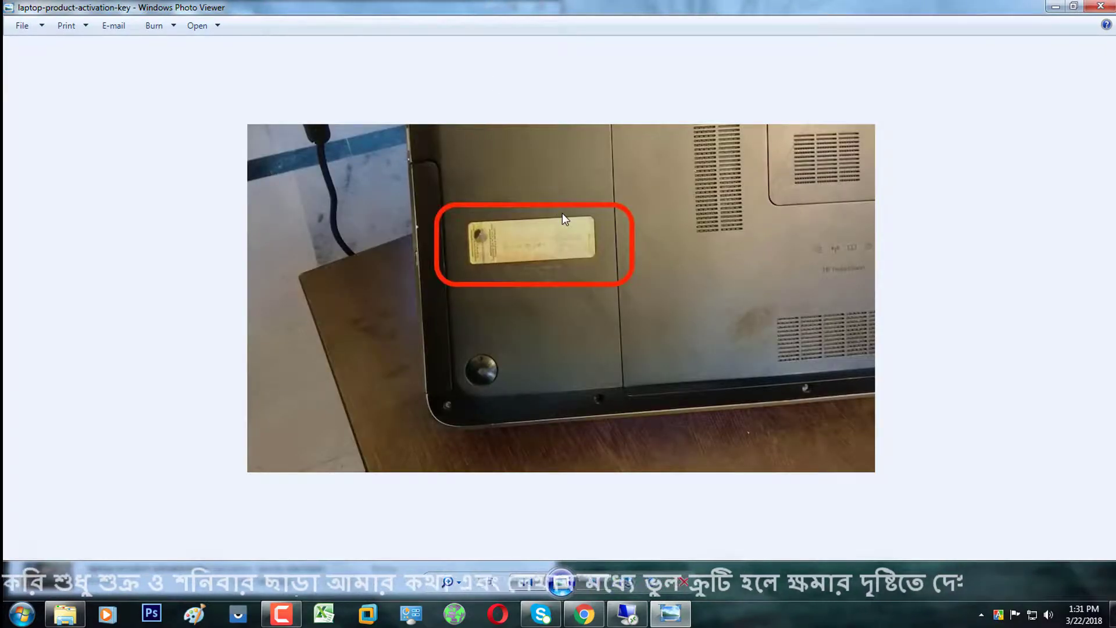
key(Right)
key(Right)
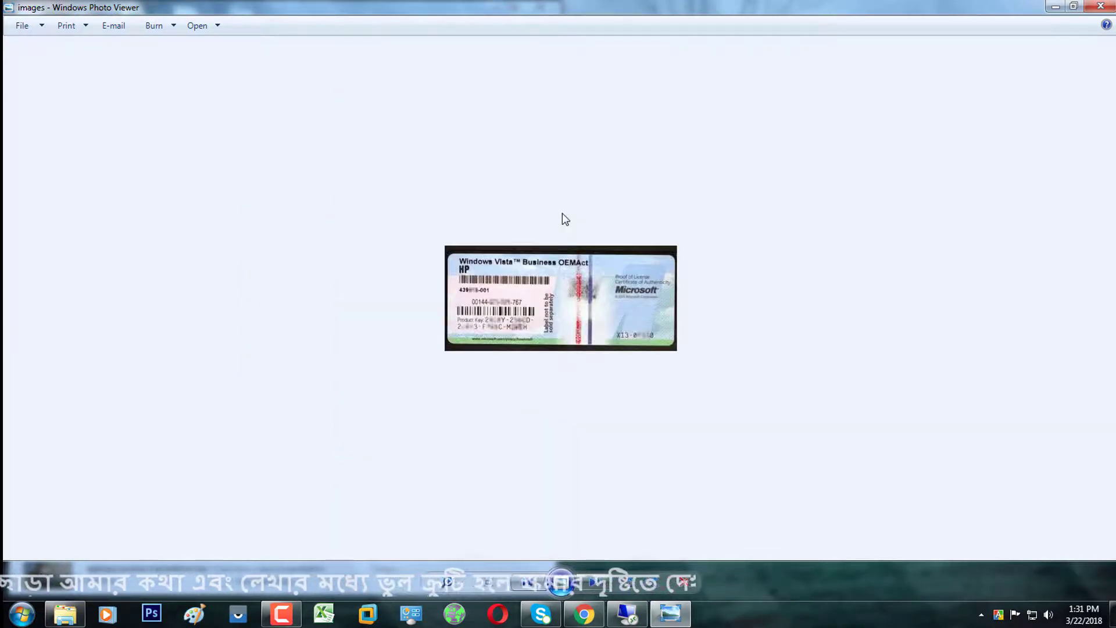
- Enlarge the license label picture and outline its product key line and the Windows Vista name
scroll(536, 349, up, 2)
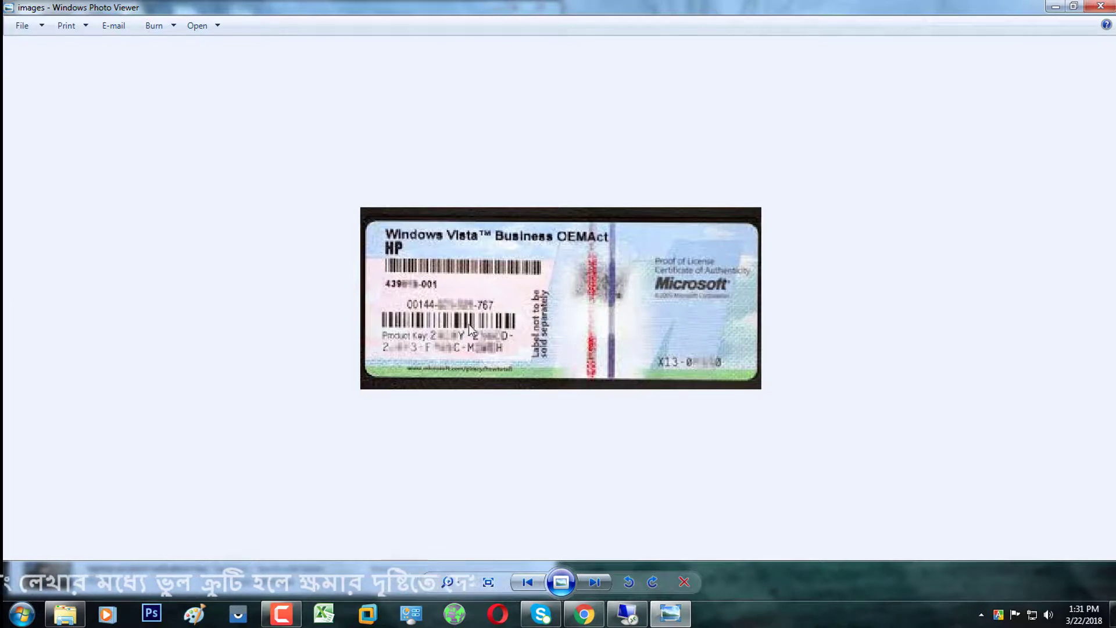
scroll(493, 330, down, 1)
scroll(493, 331, up, 1)
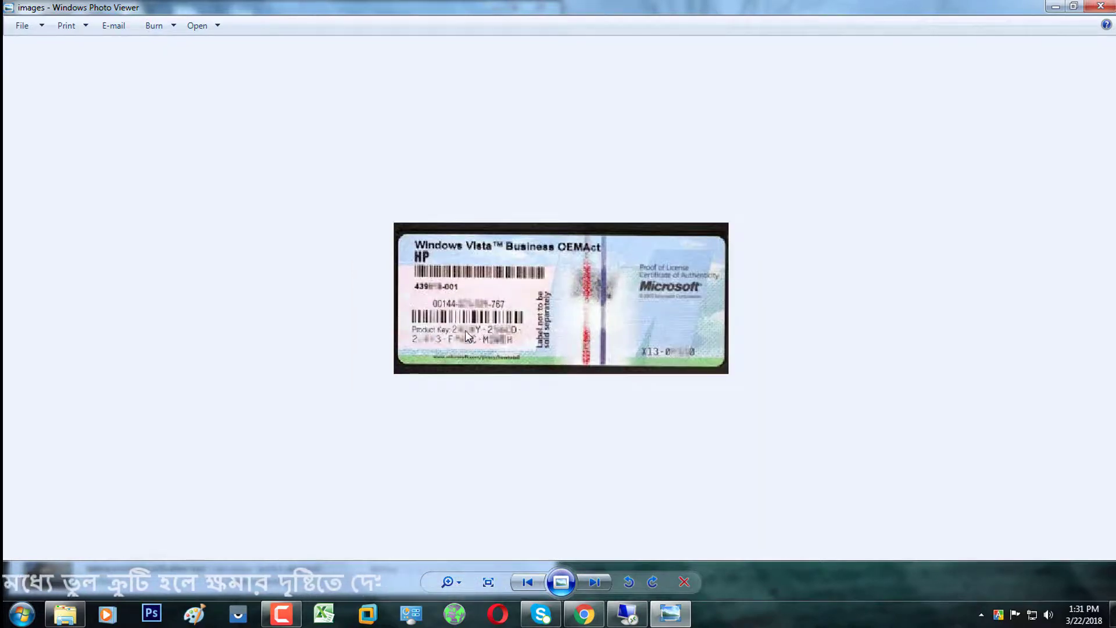
mouse_move(404, 315)
mouse_down()
mouse_move(471, 337)
mouse_move(520, 333)
mouse_up()
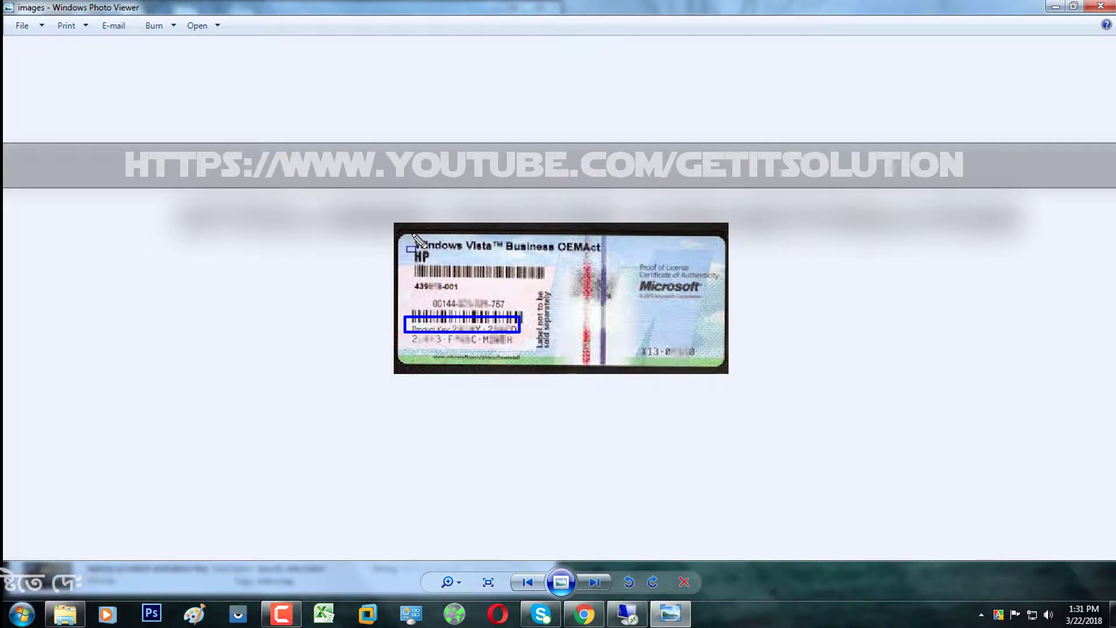
mouse_move(411, 234)
mouse_down()
mouse_move(445, 257)
mouse_move(497, 256)
mouse_up()
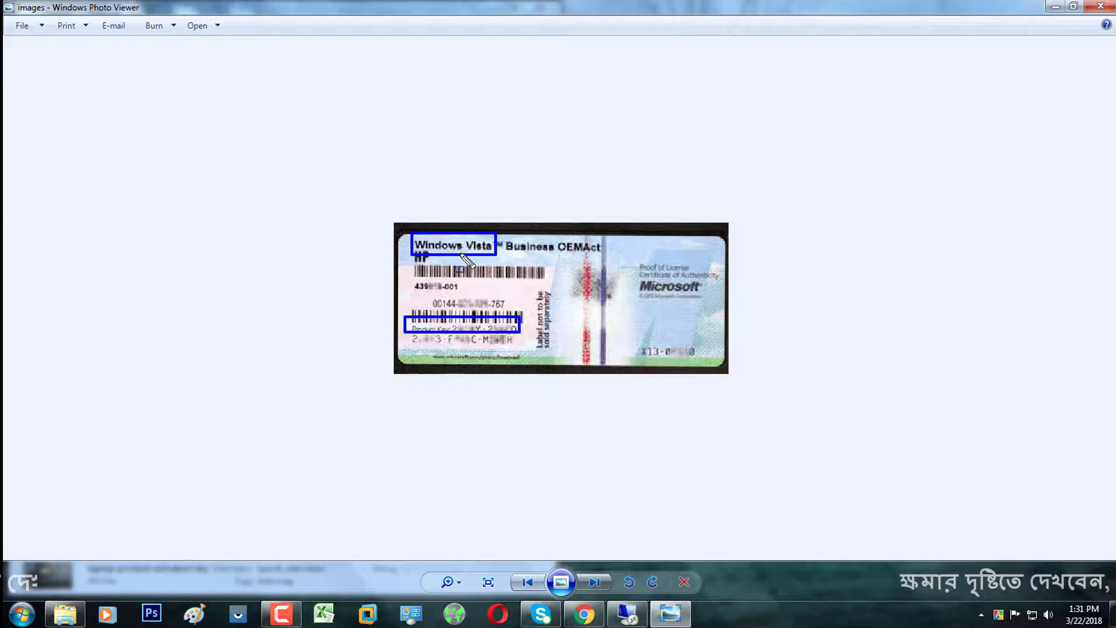
- Return to the COA-side picture, dismiss the color scheme prompt, and point out the sticker on the computer case
key(Left)
key(Left)
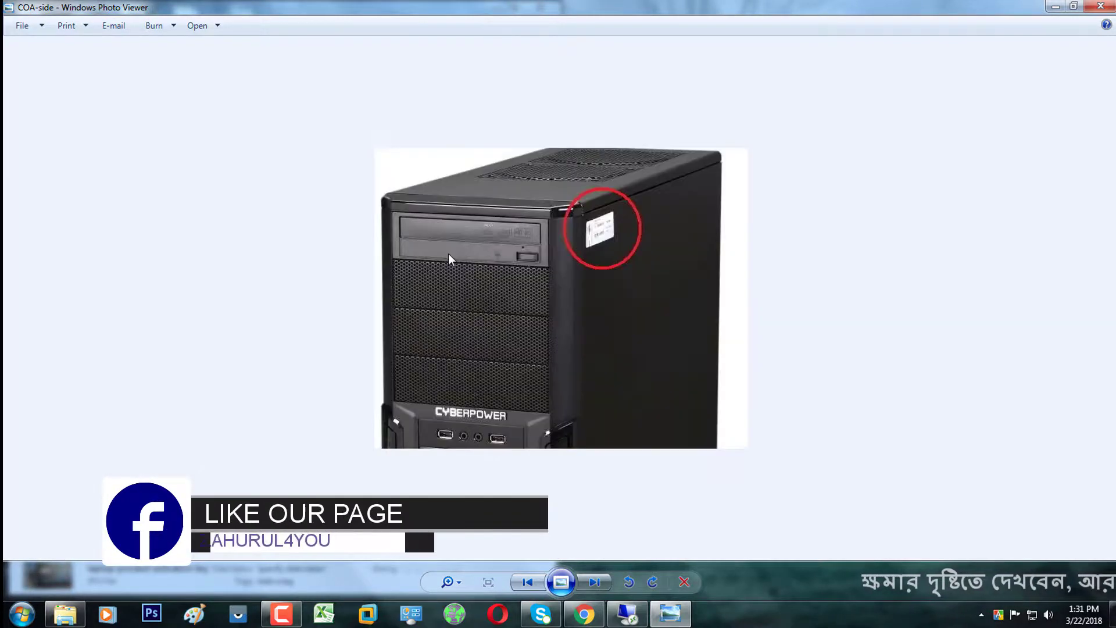
key(Right)
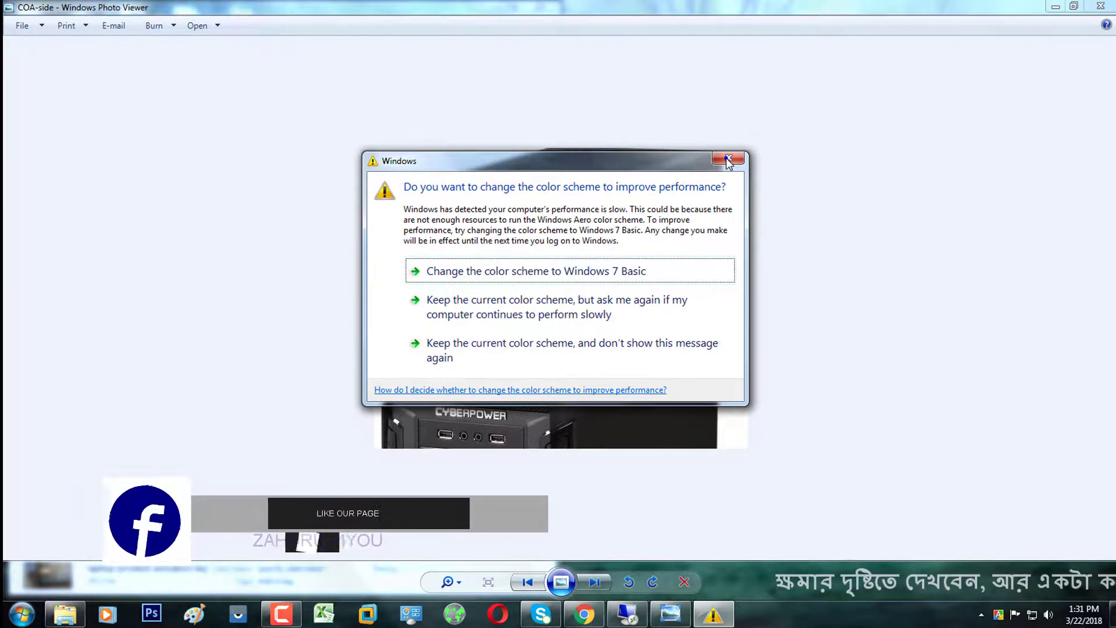
click(728, 160)
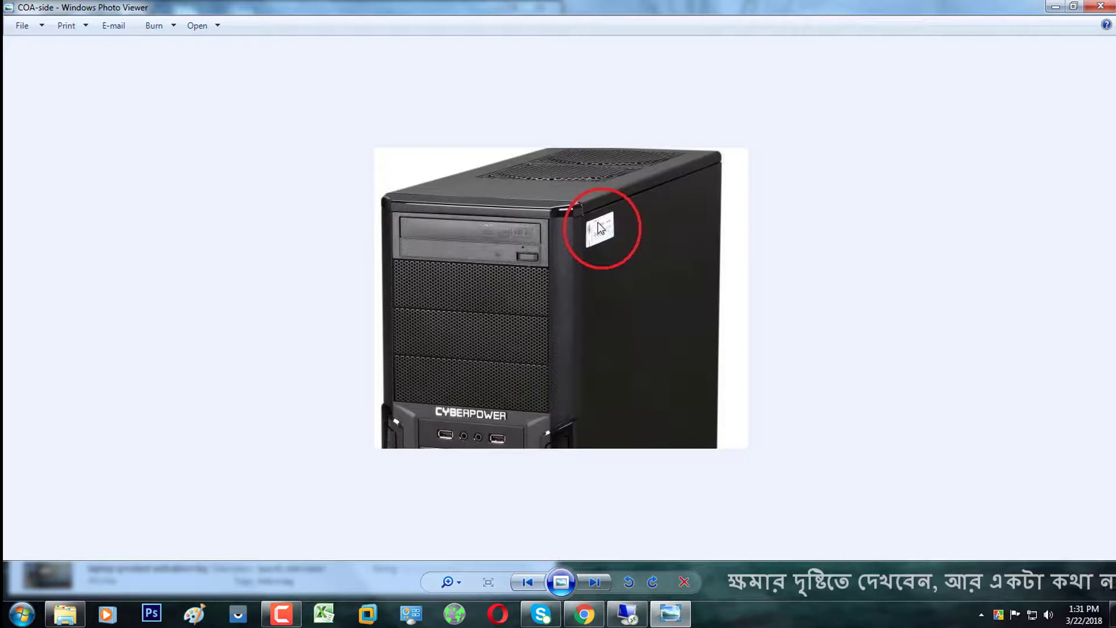
drag(575, 200, 630, 262)
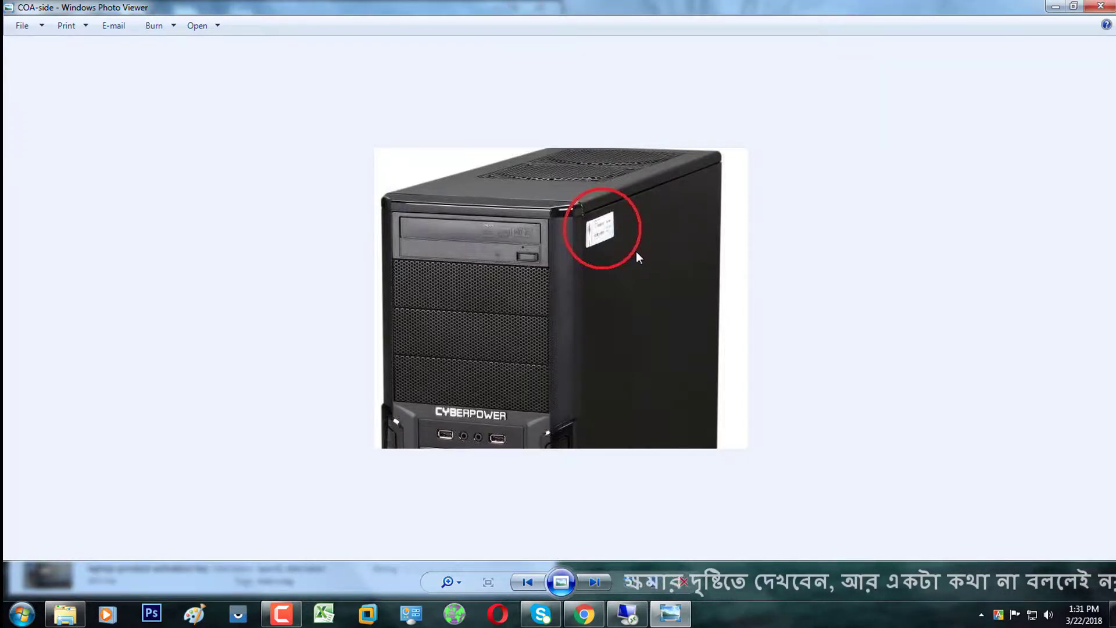
- Browse to the $_86 picture of the HP desktop tower and outline the license sticker on its side
key(Right)
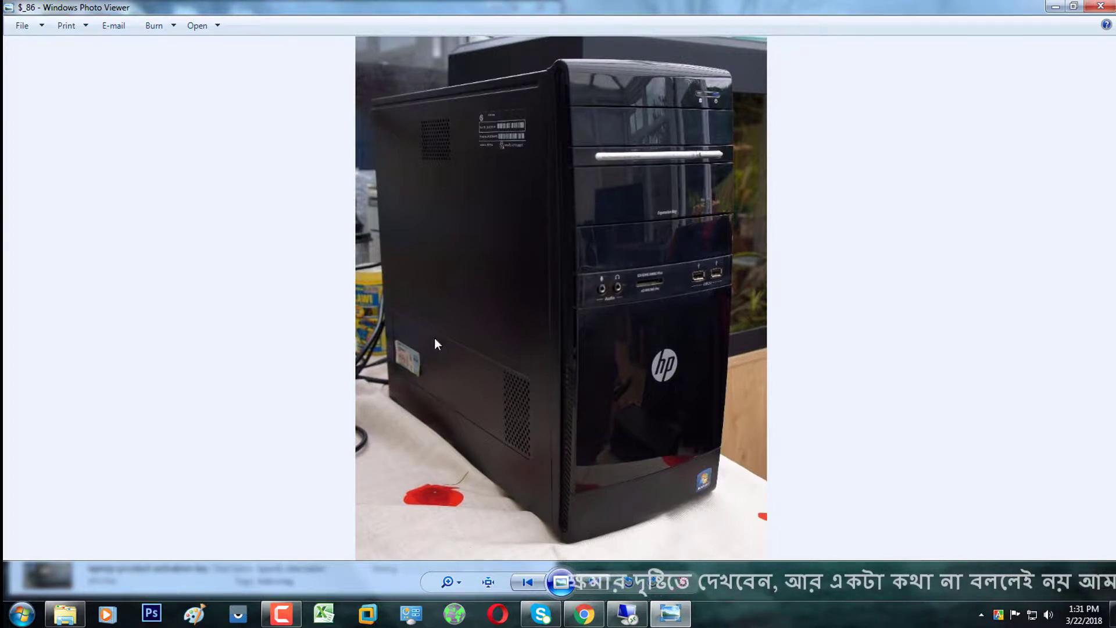
mouse_move(378, 324)
mouse_down()
mouse_move(430, 404)
mouse_move(428, 383)
mouse_up()
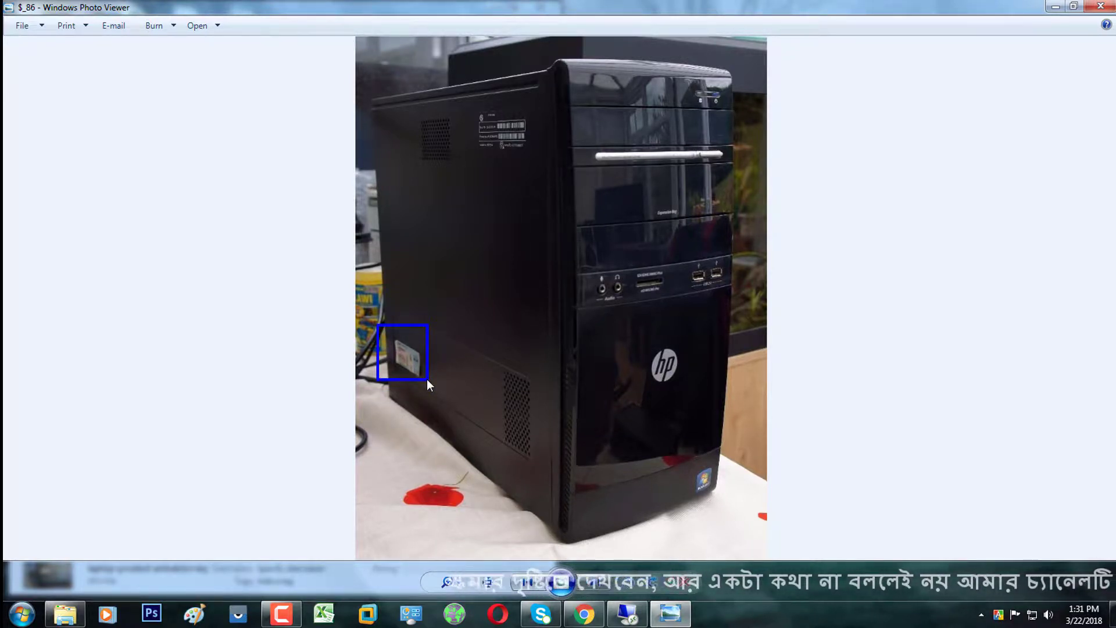
key(Right)
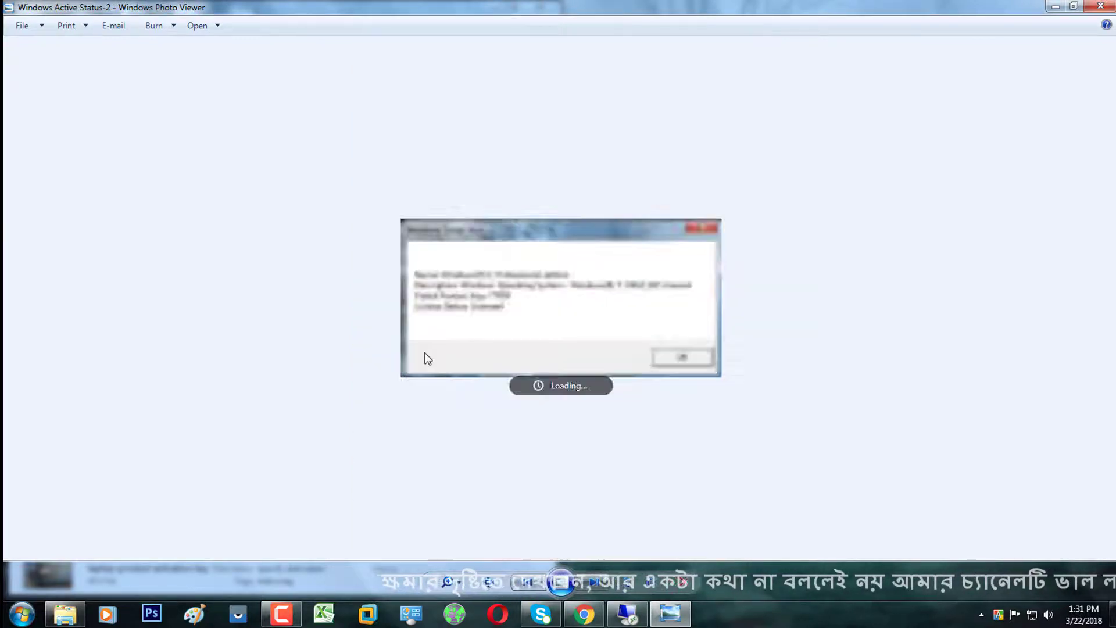
key(Left)
key(Left)
key(Left)
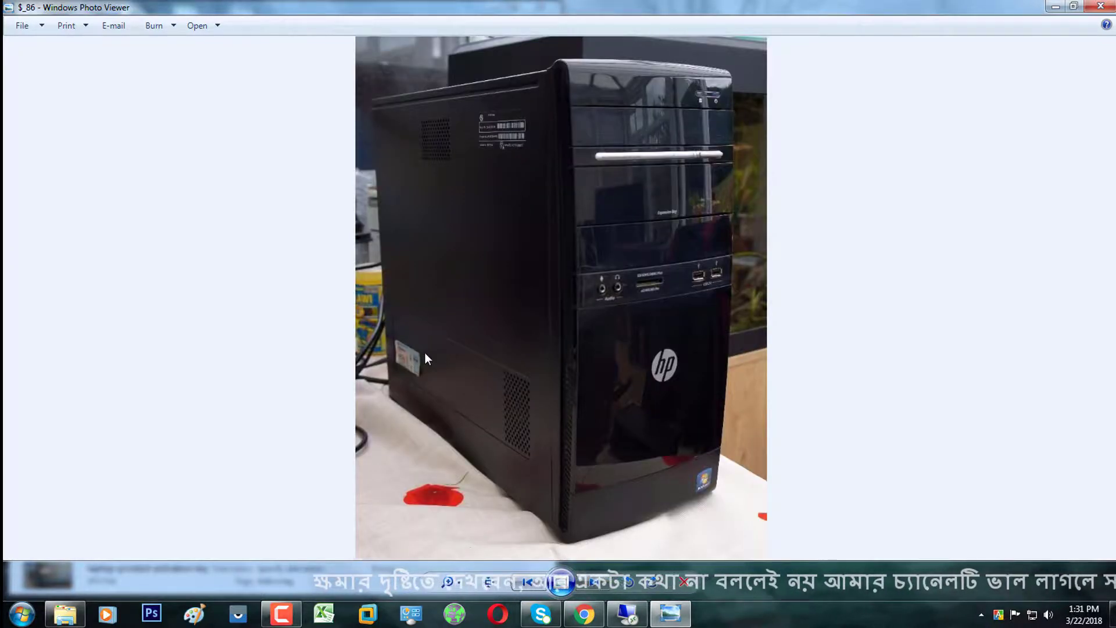
- Browse back to the s-I1000 picture and outline the whole license label on the cover, clearing the outline again
key(Left)
key(Left)
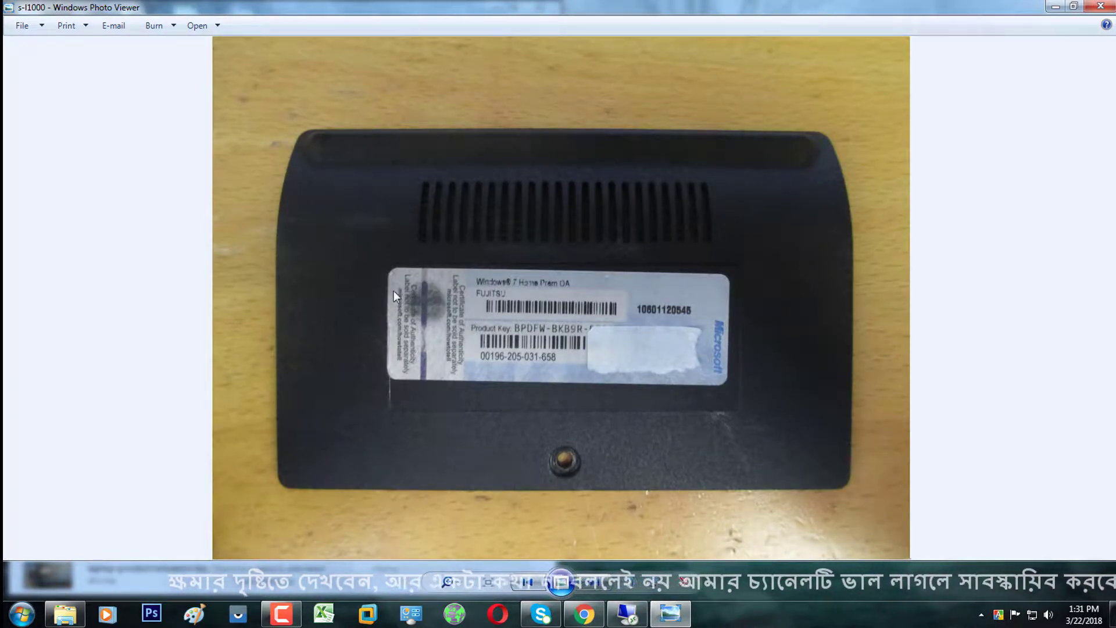
mouse_move(385, 256)
mouse_down()
mouse_move(470, 326)
mouse_move(749, 396)
mouse_up()
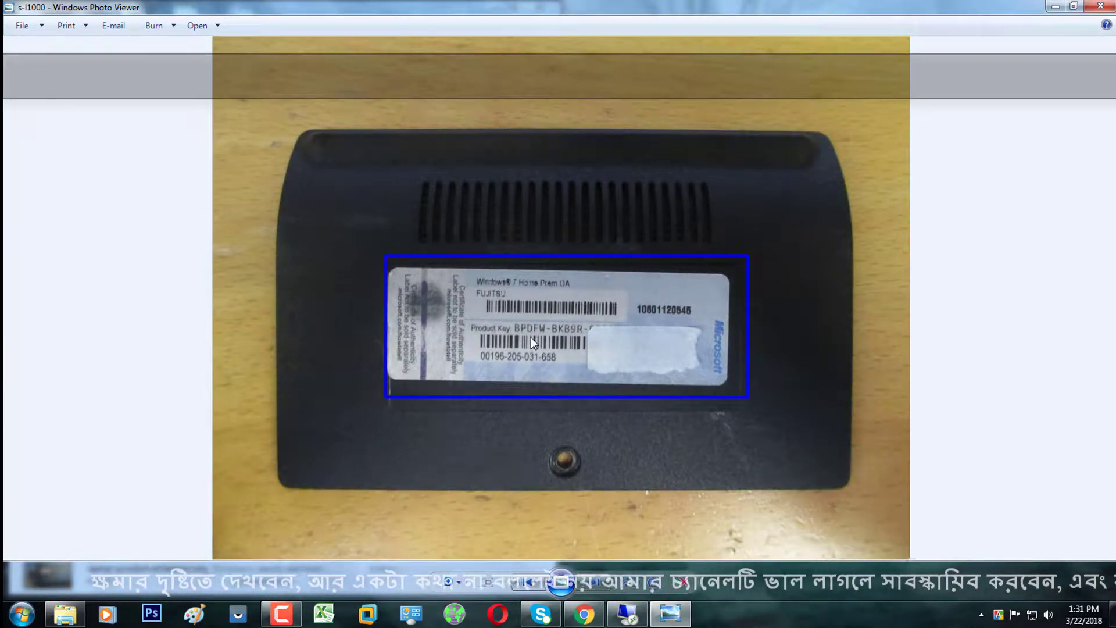
key(Escape)
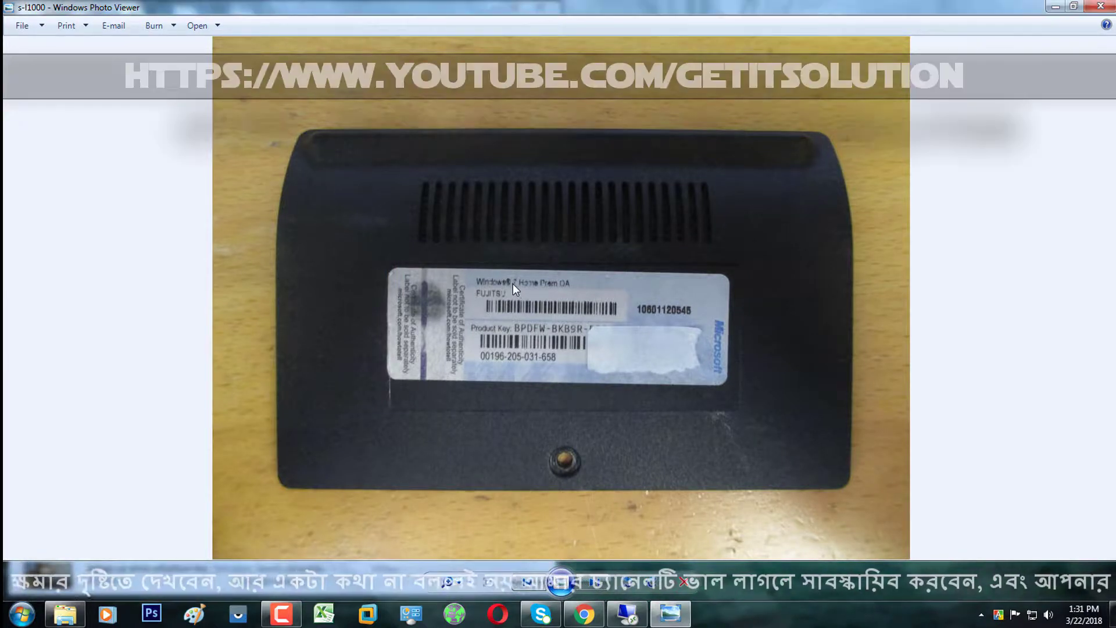
- Outline the Windows 7 Home Prem OA edition text on the s-I1000 label and point out the product key line
mouse_move(472, 271)
mouse_down()
mouse_move(500, 290)
mouse_move(579, 300)
mouse_up()
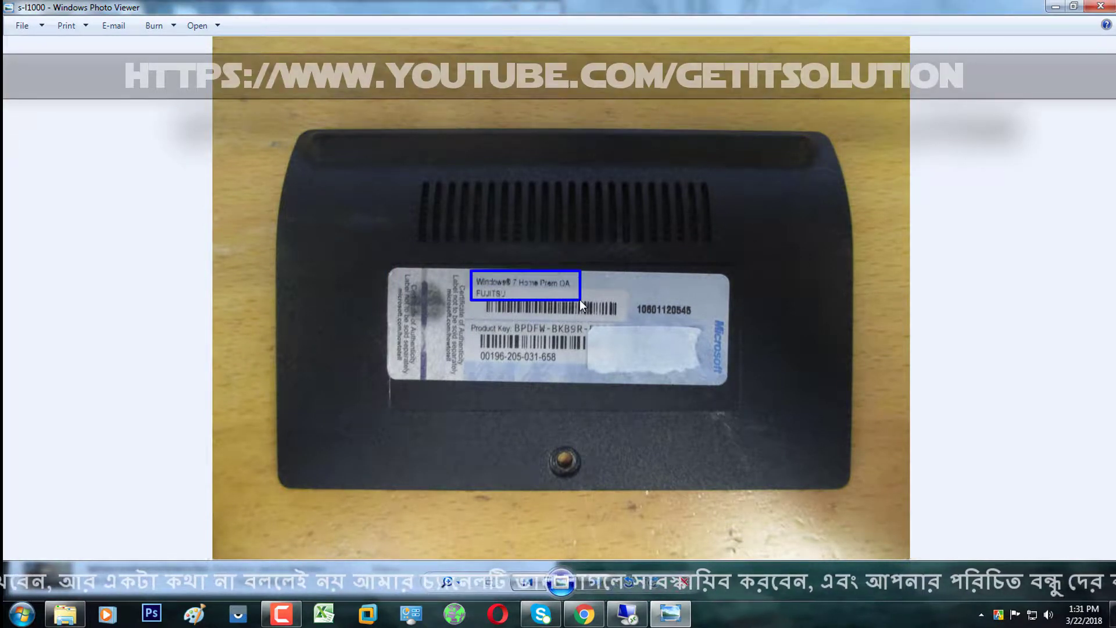
drag(580, 300, 578, 300)
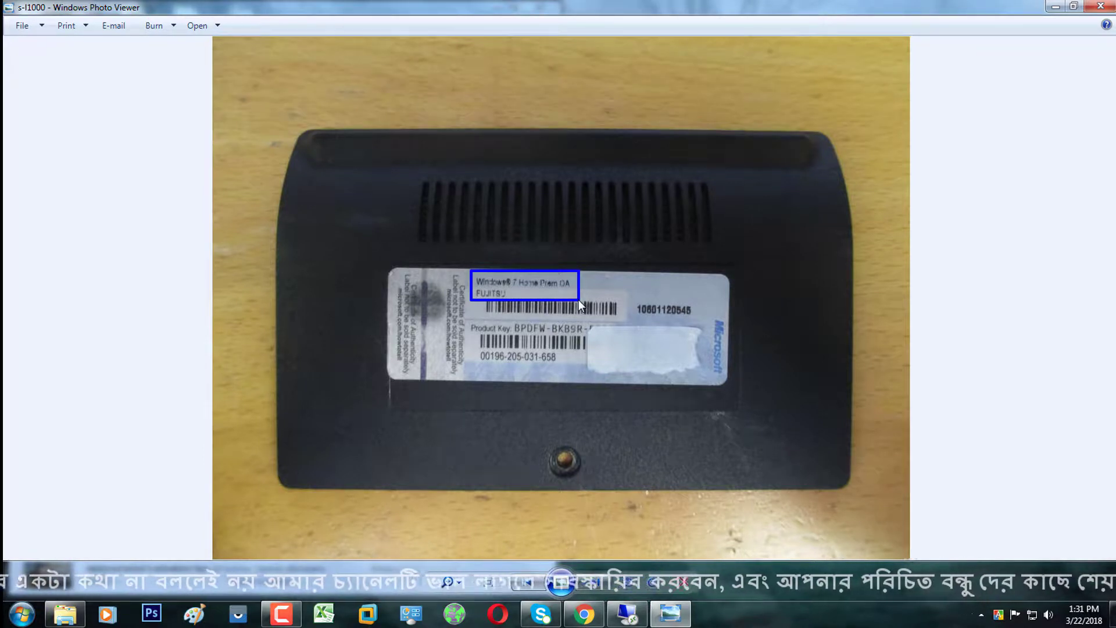
key(Escape)
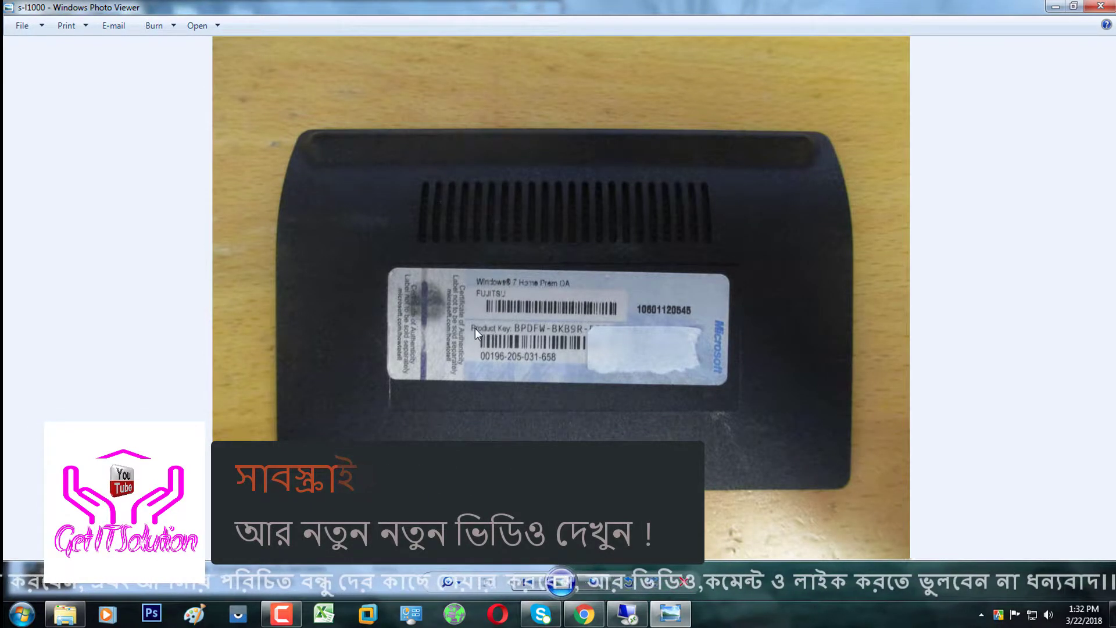
drag(601, 337, 656, 340)
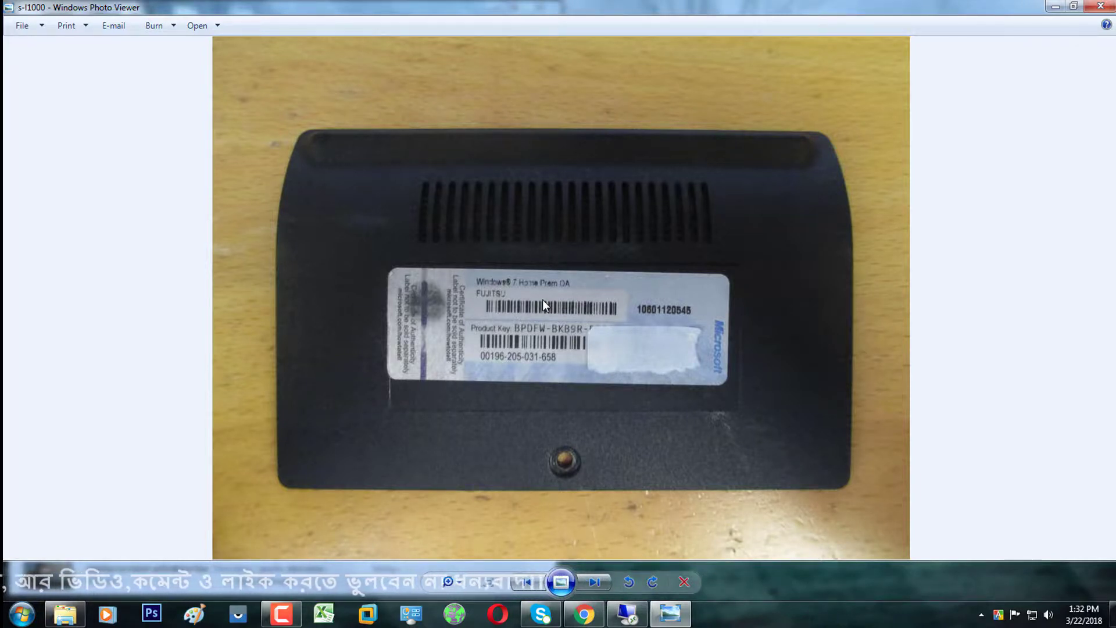
key(Right)
key(Left)
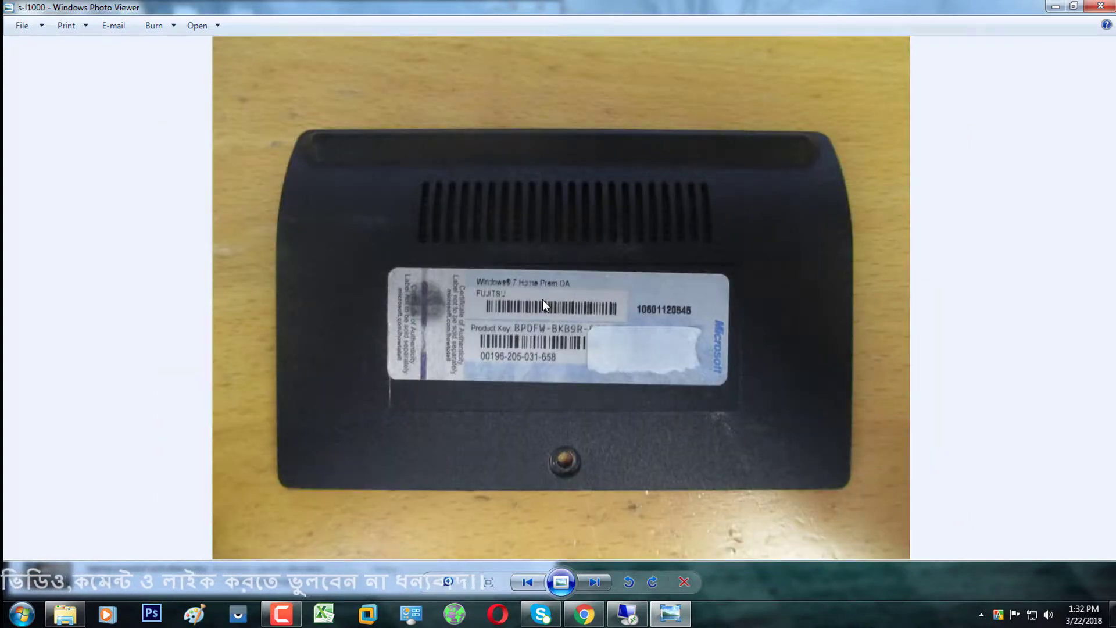
- Close the s-I1000 picture and move the New folder window toward the middle of the desktop
drag(546, 4, 643, 106)
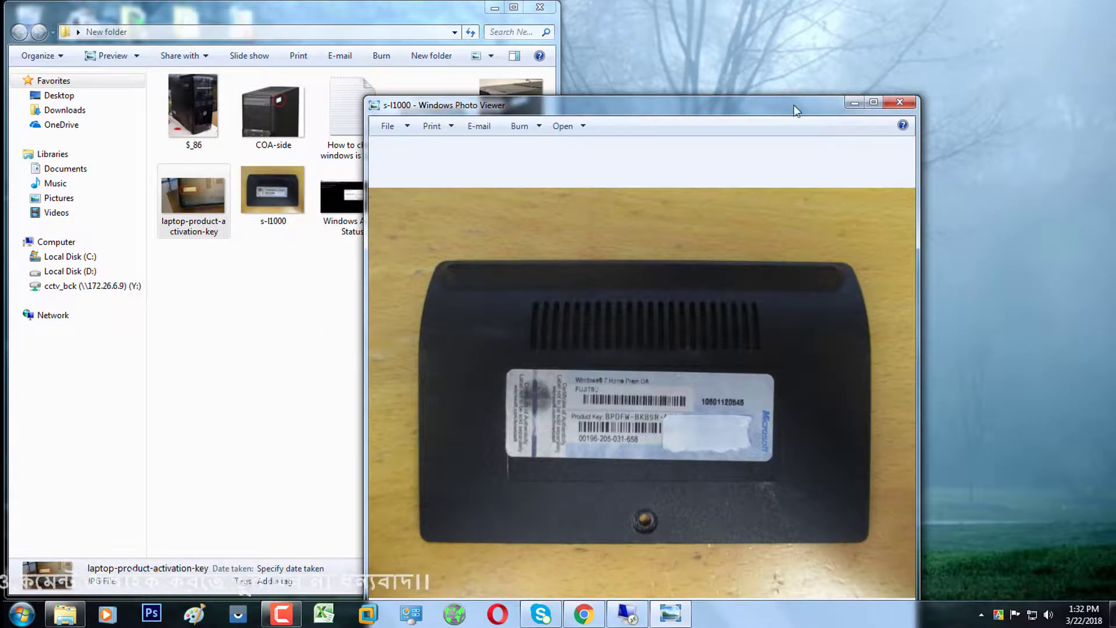
click(888, 103)
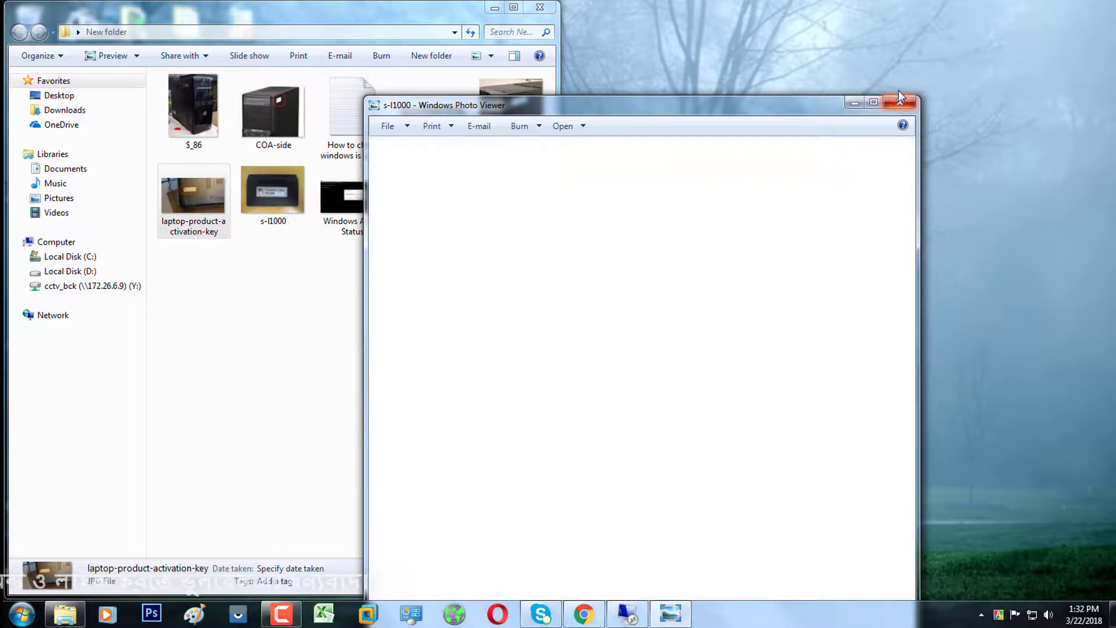
drag(424, 20, 683, 87)
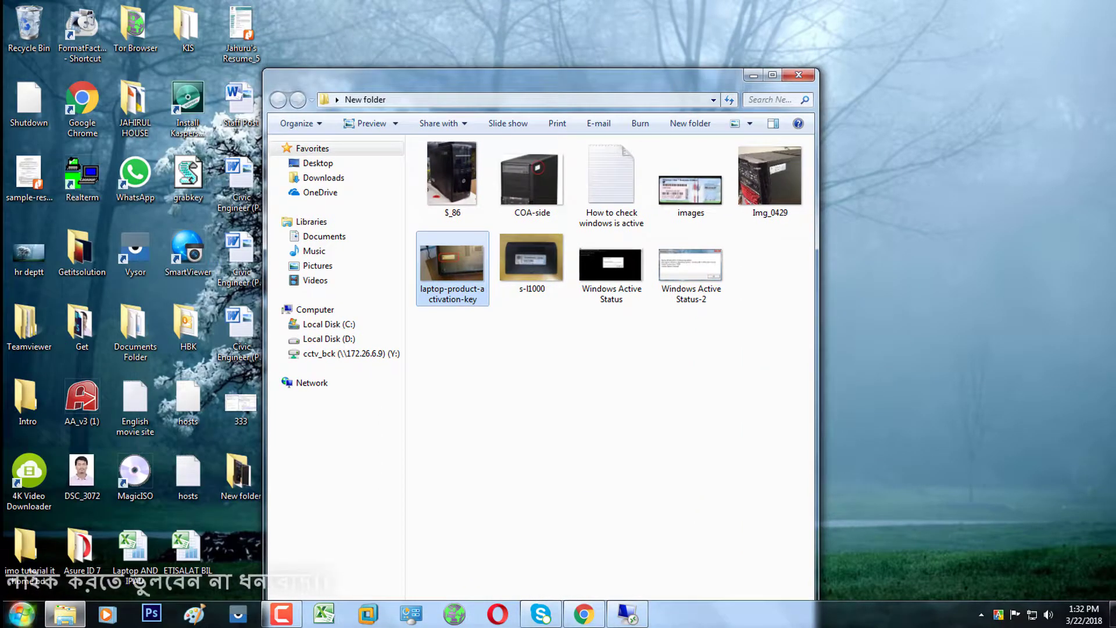
- Open the Computer properties and maximize the System window to examine the Windows edition and activation section
key(super)
right_click(210, 274)
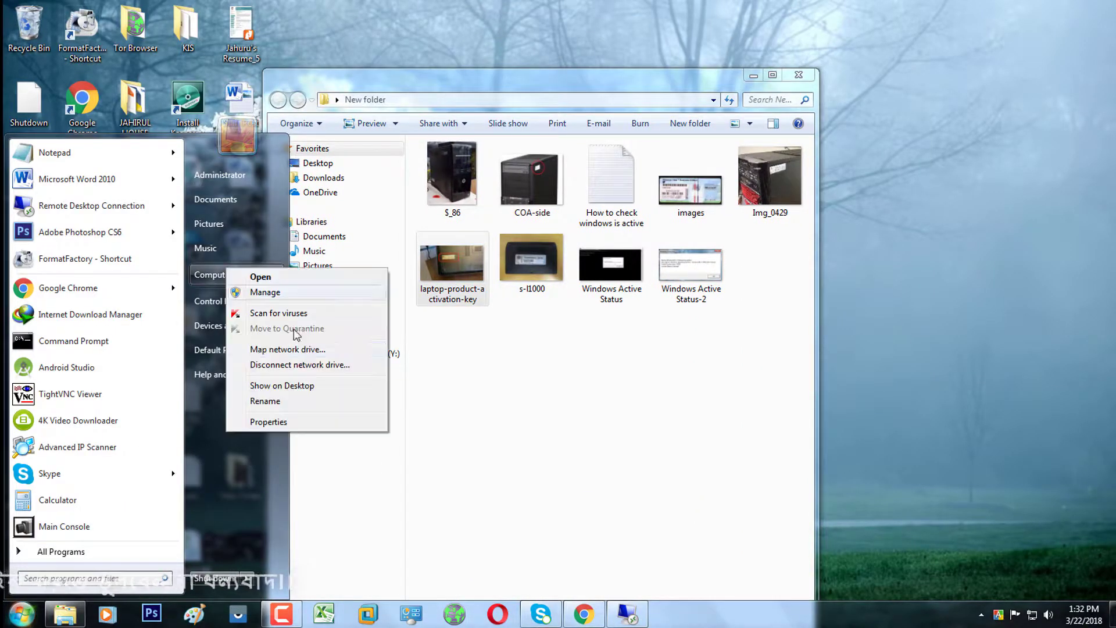
click(313, 426)
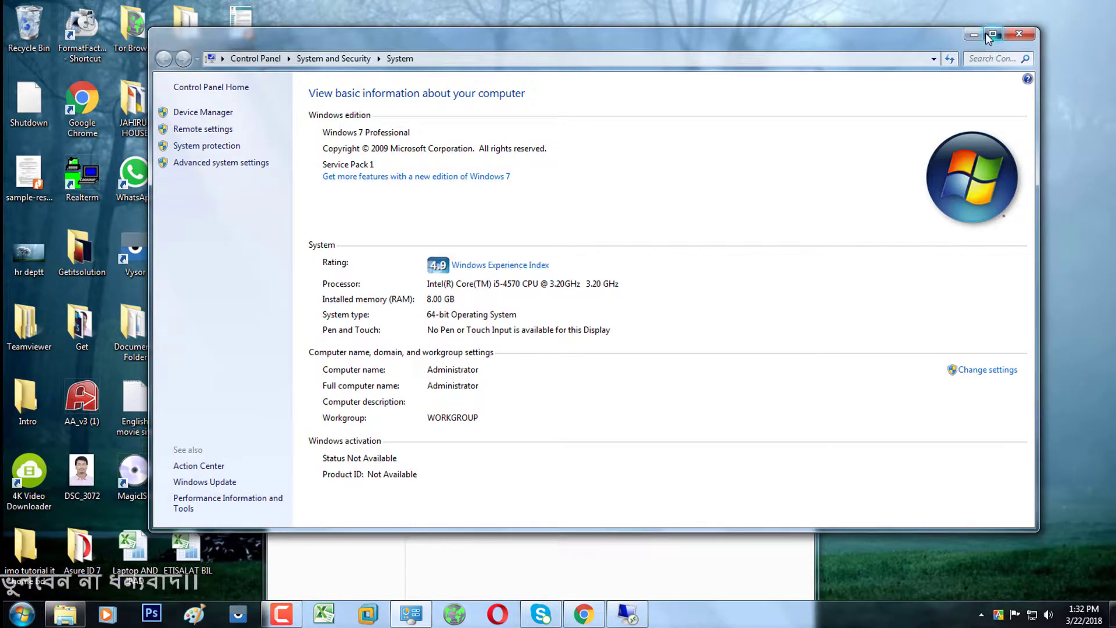
click(990, 33)
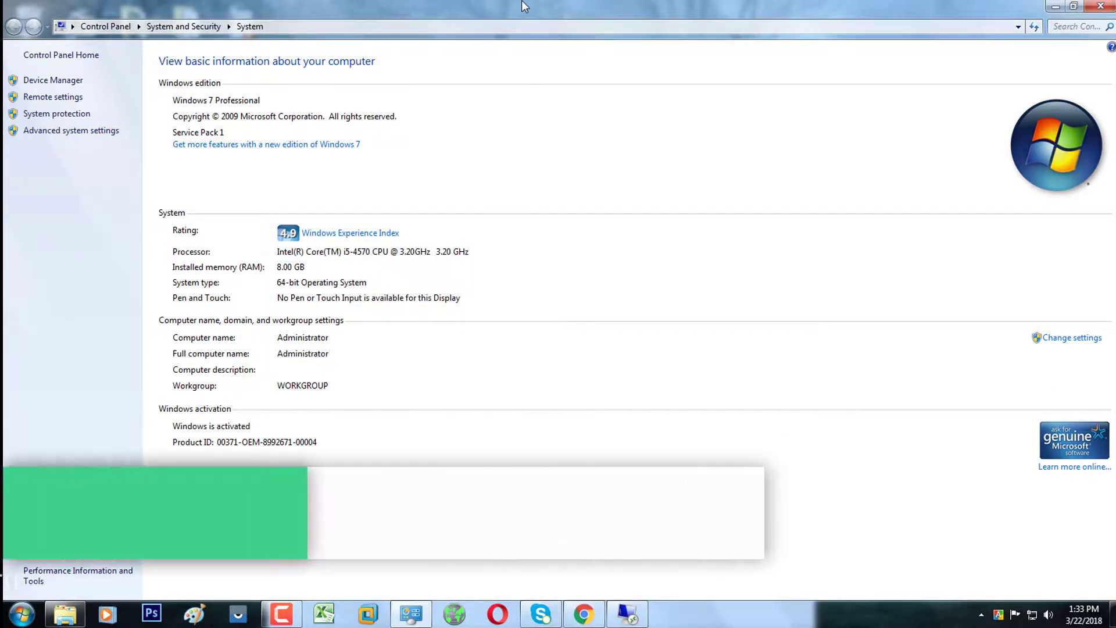
- Restore the System window to normal size and rearrange it with the New folder window on the desktop
drag(524, 6, 597, 139)
drag(587, 85, 589, 64)
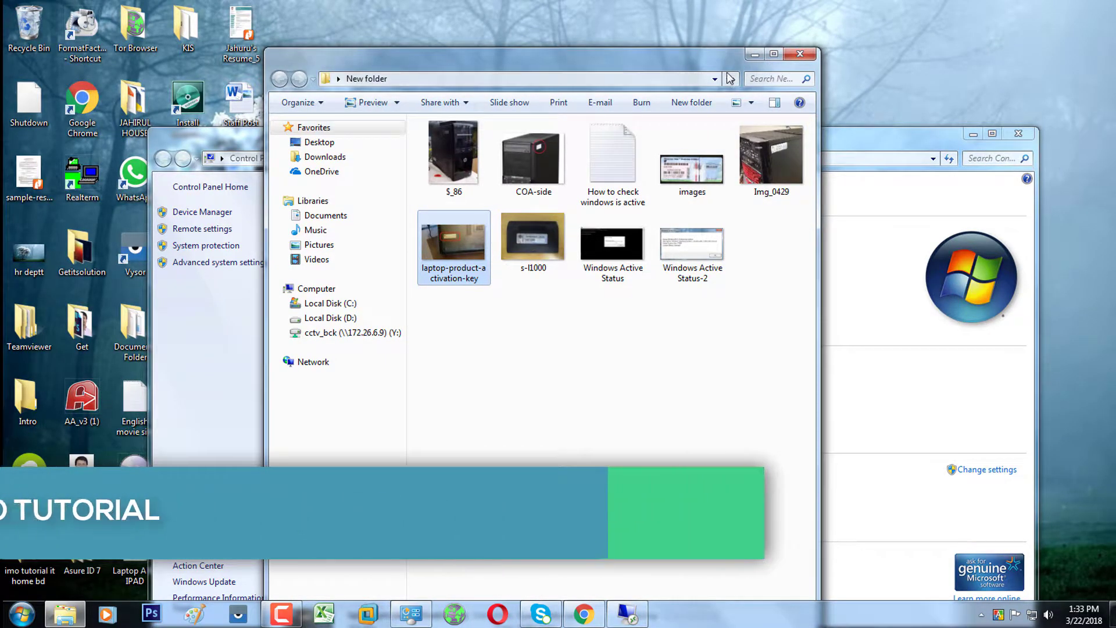
click(774, 56)
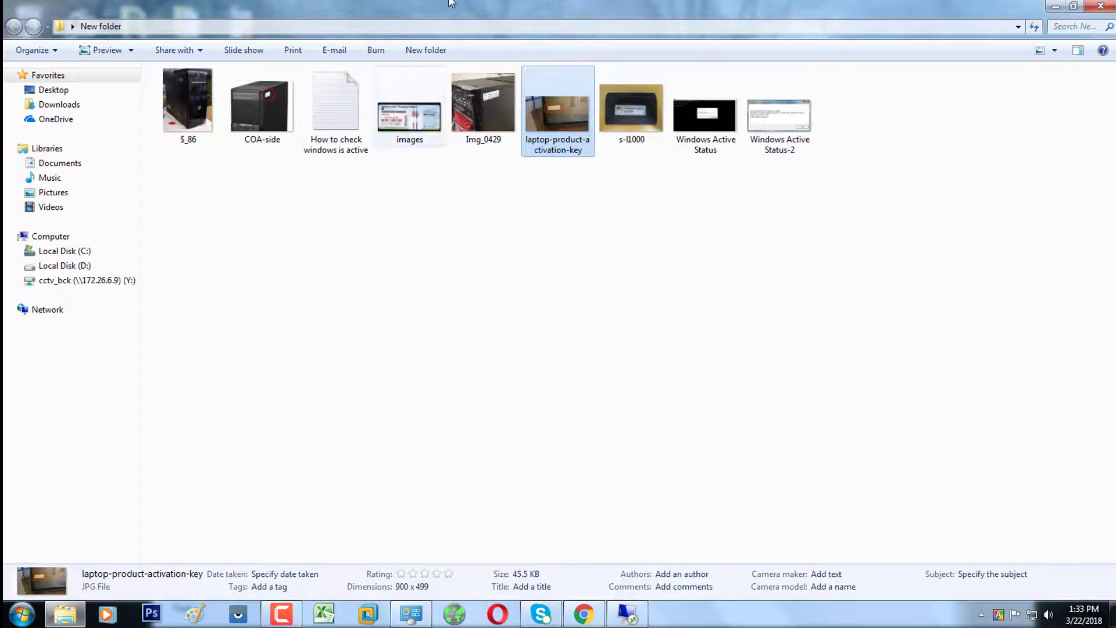
drag(558, 6, 565, 61)
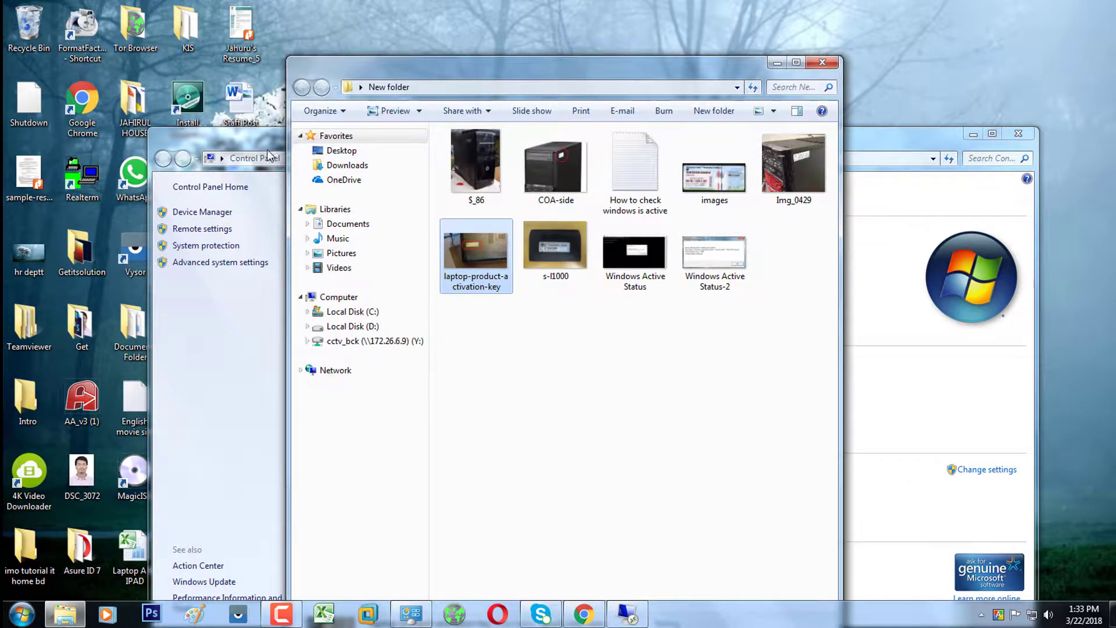
drag(272, 138, 263, 76)
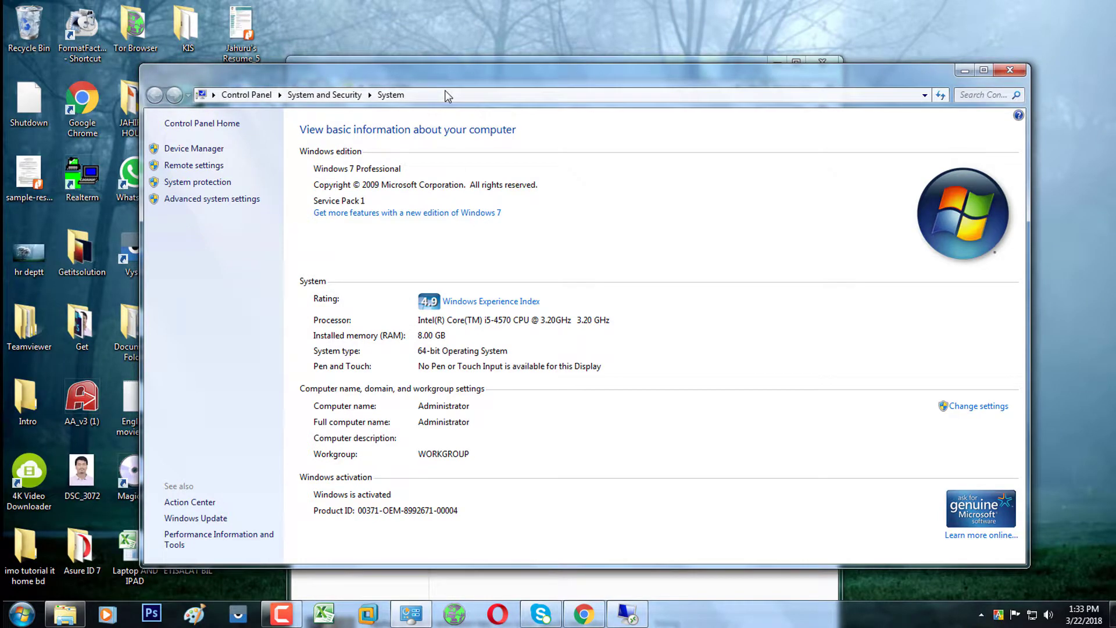
drag(444, 78, 573, 50)
- Open the How to check windows is active text file from New folder and copy the slmgr/xpr command
click(22, 614)
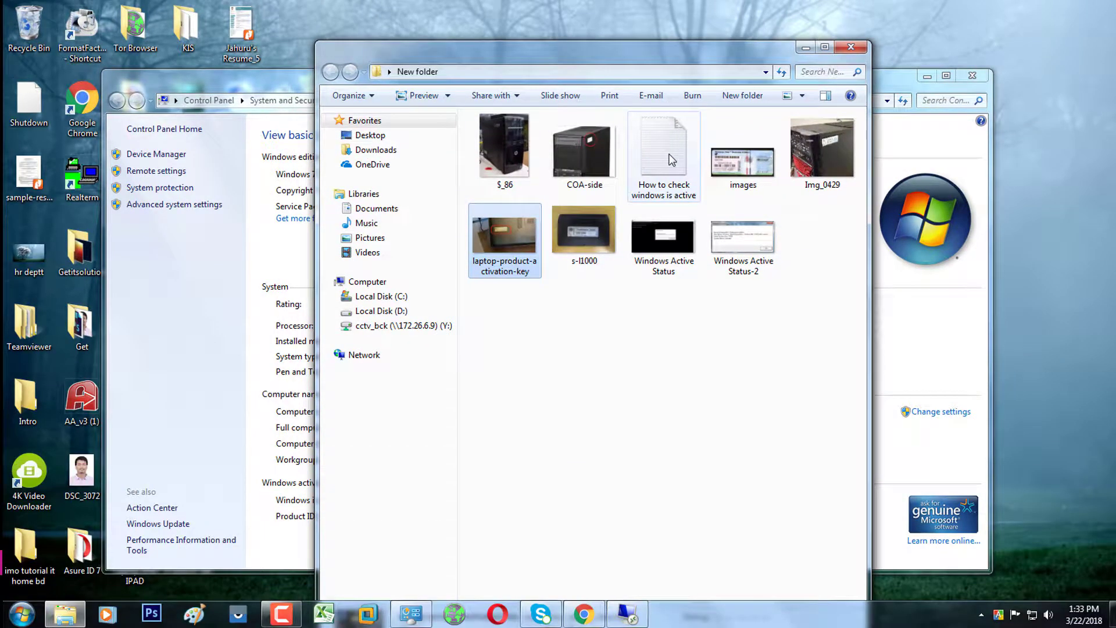
double_click(668, 157)
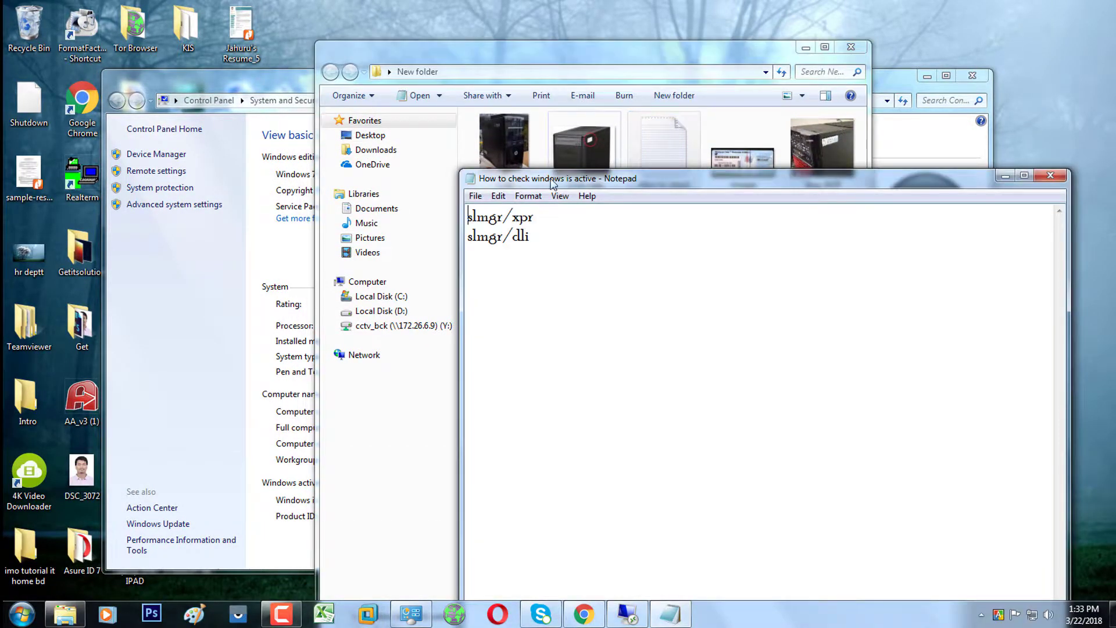
drag(534, 217, 455, 211)
key(cmd+c)
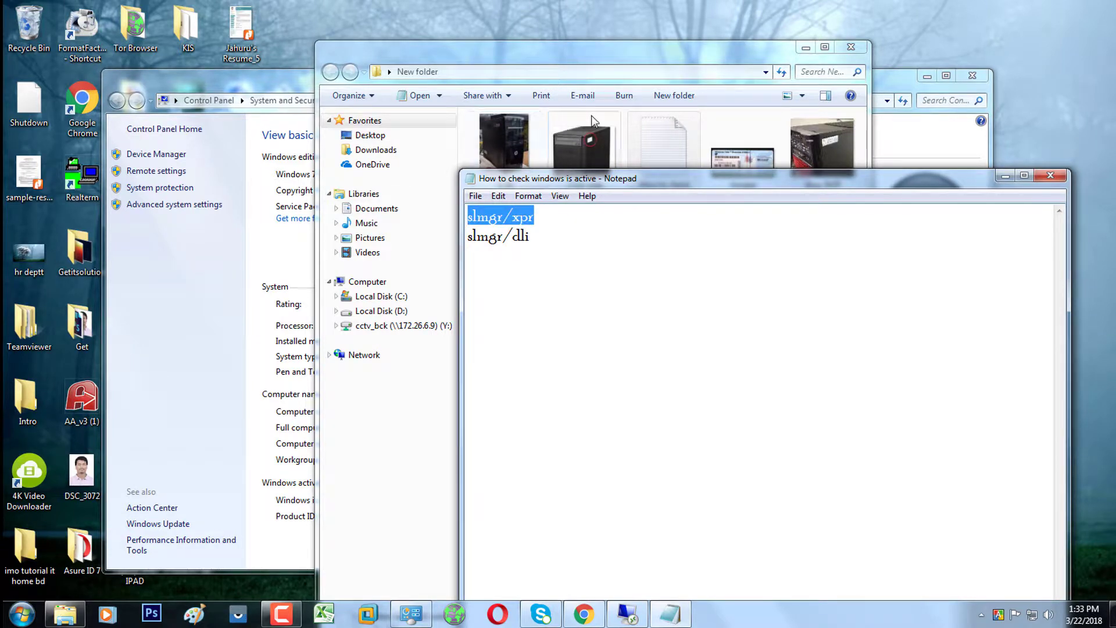
- Open an administrator Command Prompt and place its window over the Notepad file
click(22, 614)
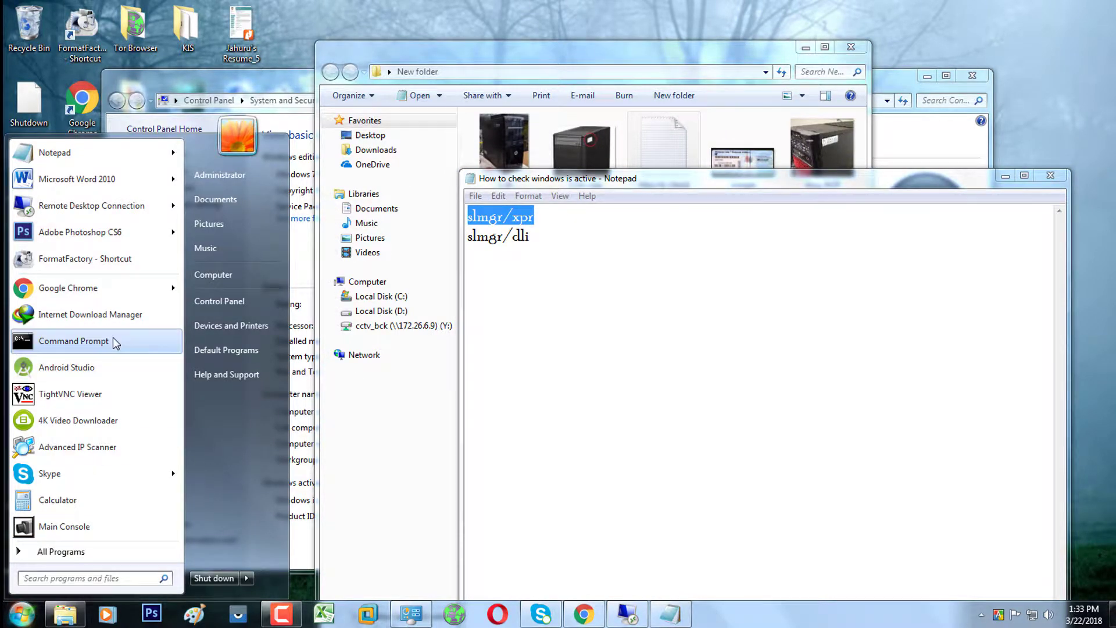
click(23, 620)
click(23, 619)
right_click(86, 354)
click(110, 374)
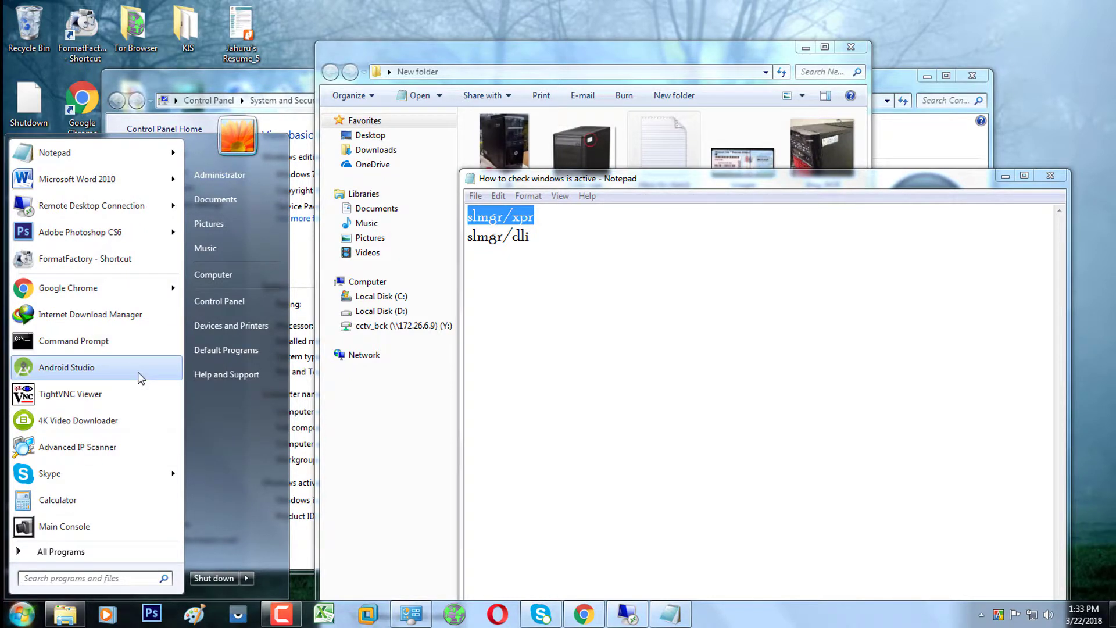
drag(189, 51, 634, 208)
- Paste slmgr/xpr into the Command Prompt, run it, and examine the activation message
right_click(631, 246)
click(664, 285)
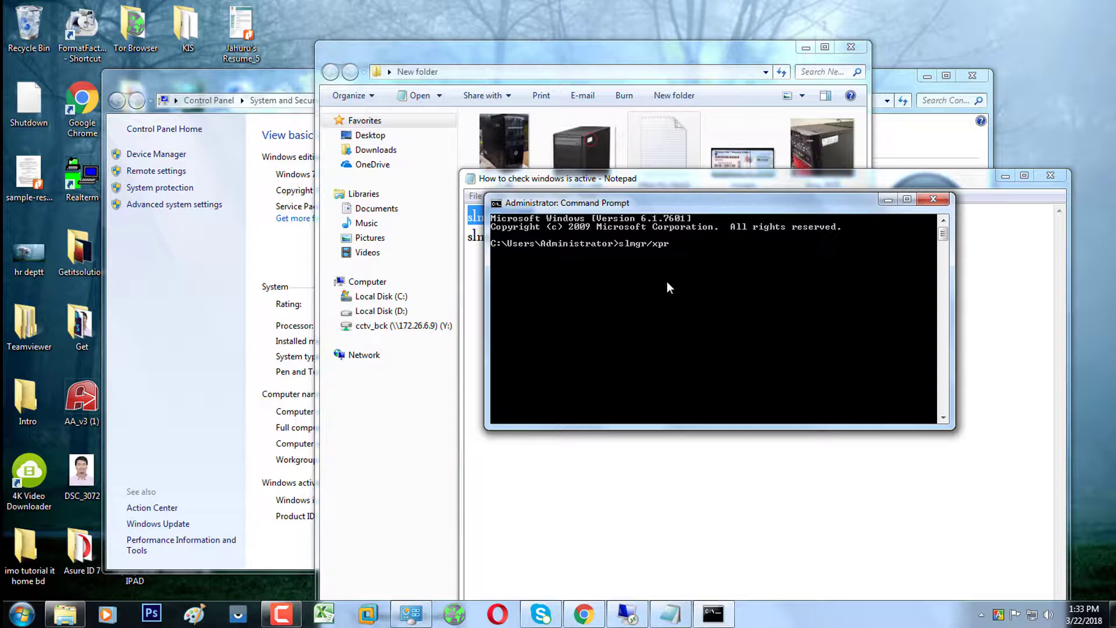
key(Return)
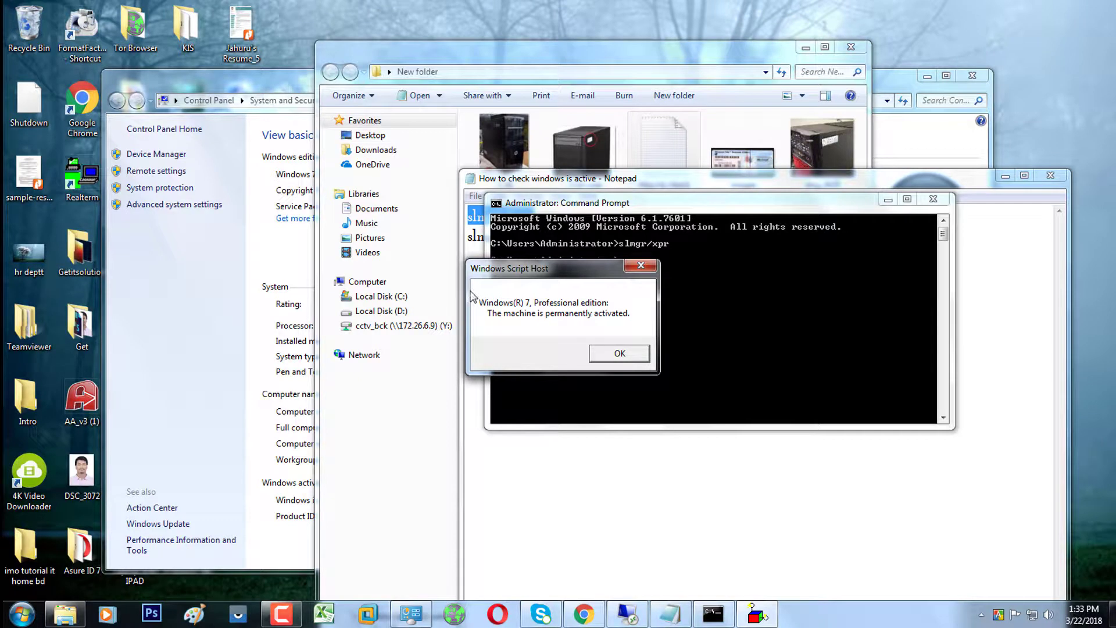
drag(624, 326, 638, 327)
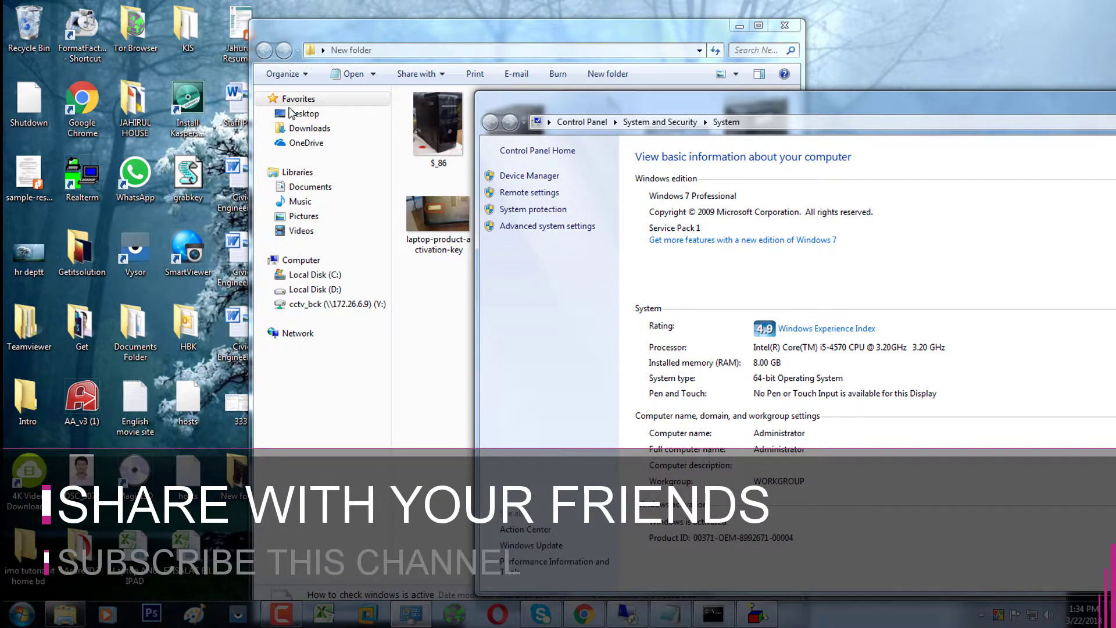
- Spread out the New folder, System and Windows Script Host windows, closing the 333 picture opened along the way
click(369, 27)
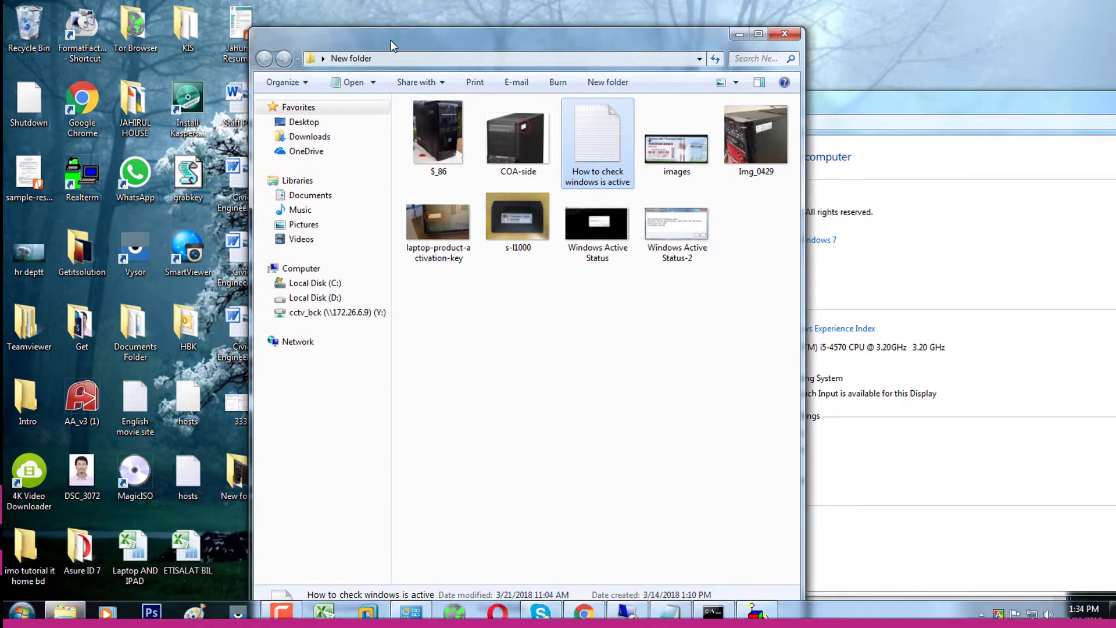
drag(393, 31, 682, 41)
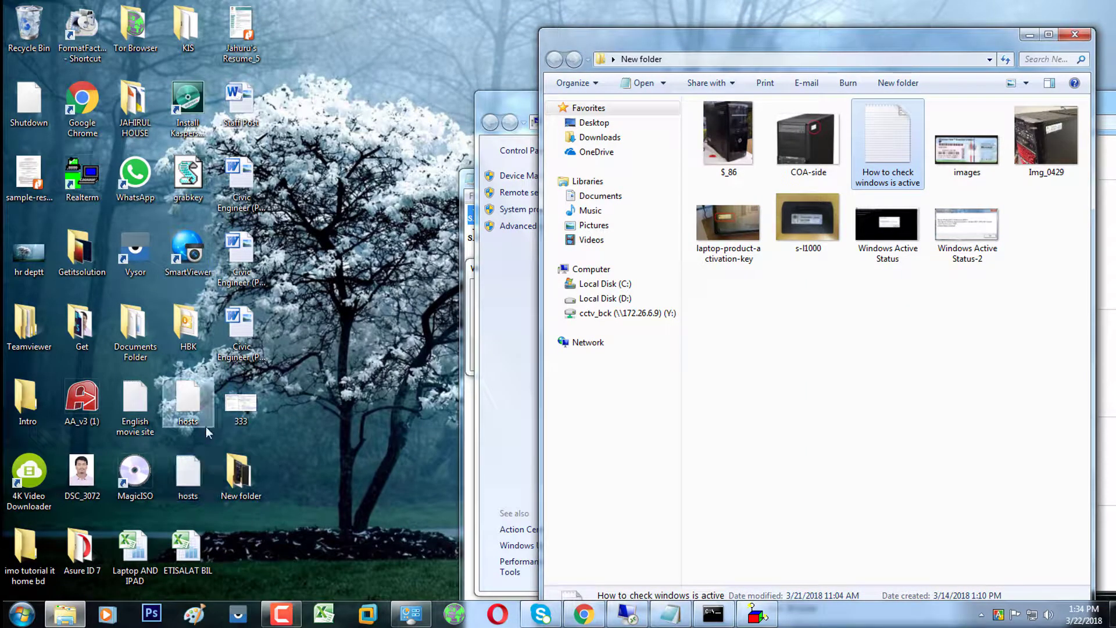
click(229, 404)
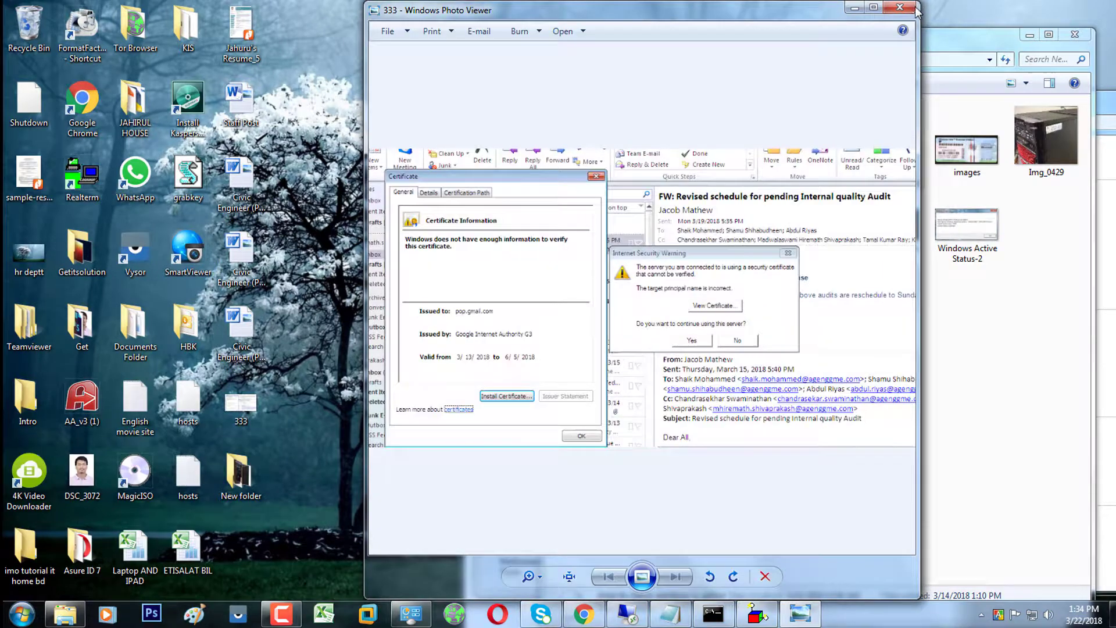
click(902, 8)
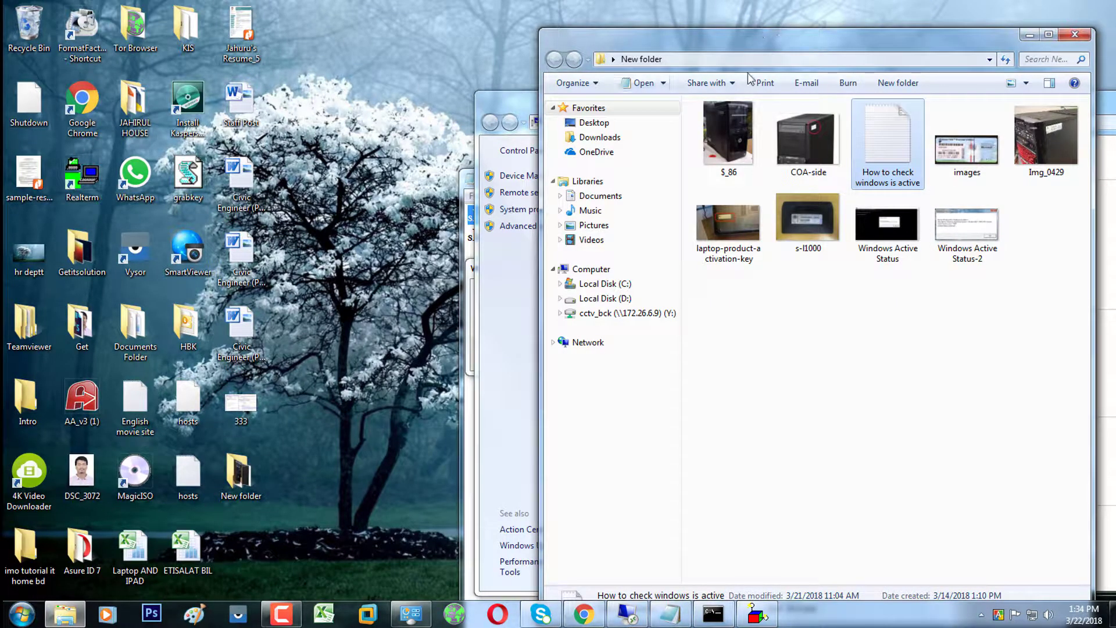
click(500, 96)
drag(580, 107, 737, 478)
drag(517, 274, 476, 260)
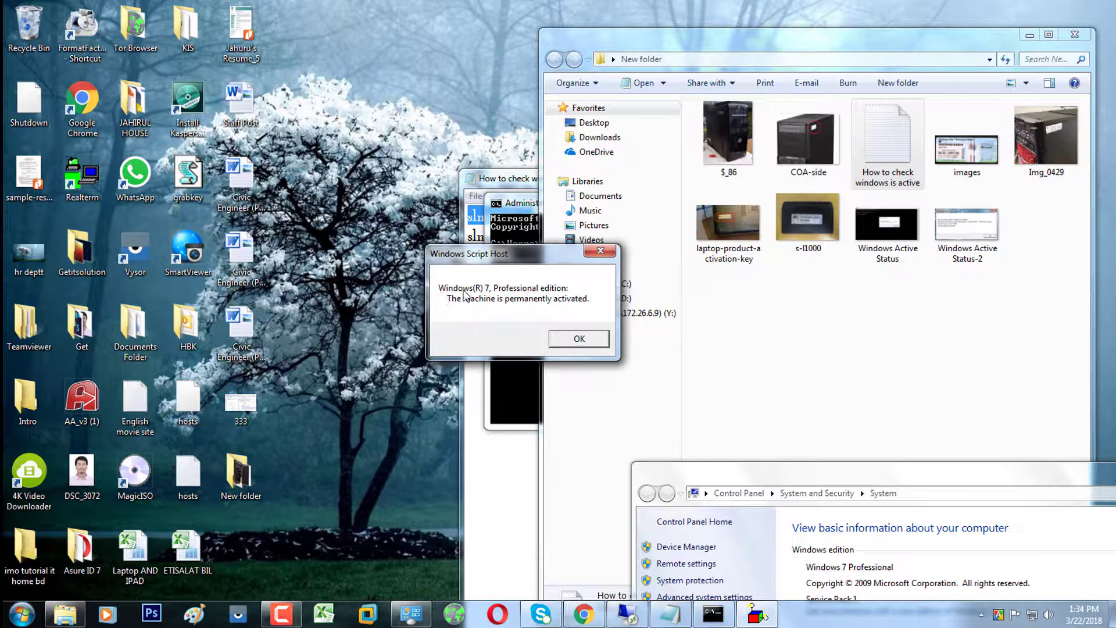
- Move the permanent activation message clear of the other windows and bring the Command Prompt to the front
drag(450, 291, 593, 308)
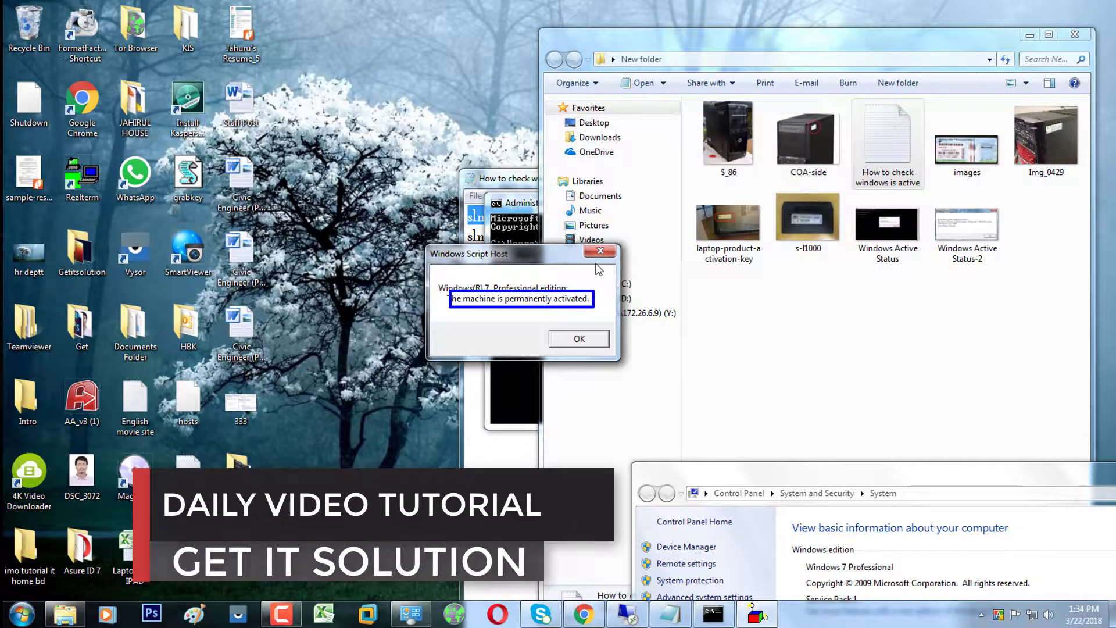
drag(551, 254, 298, 165)
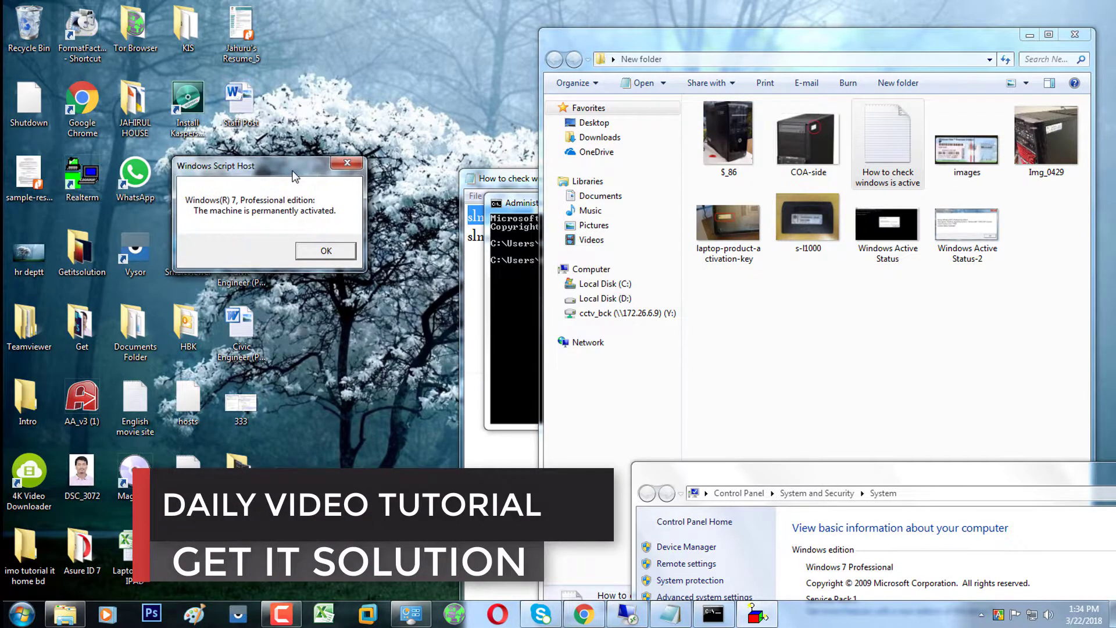
click(499, 216)
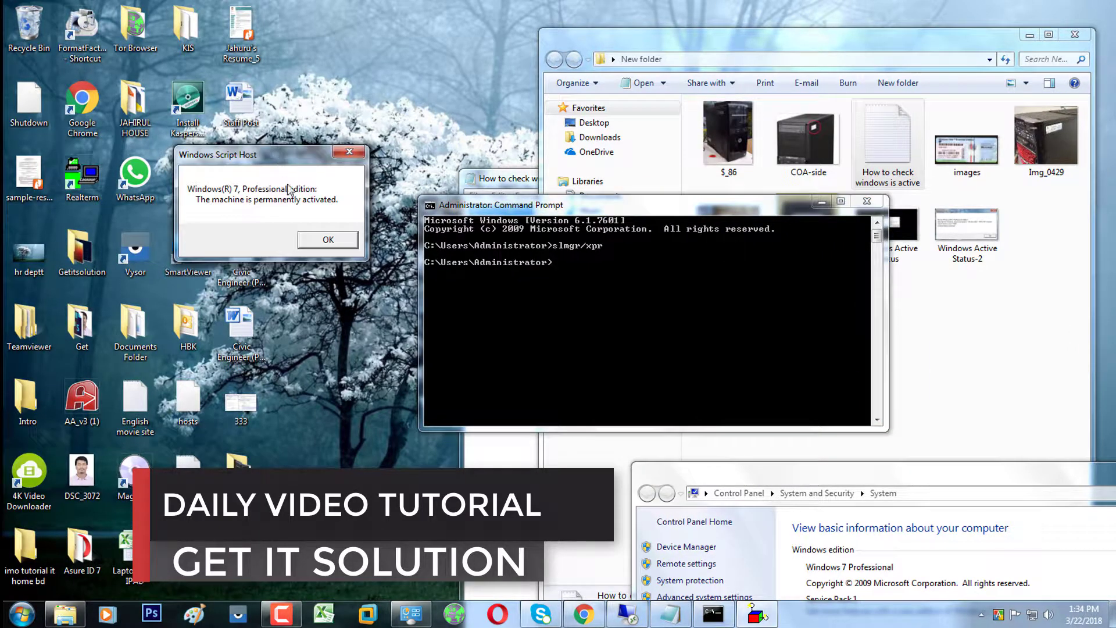
click(582, 206)
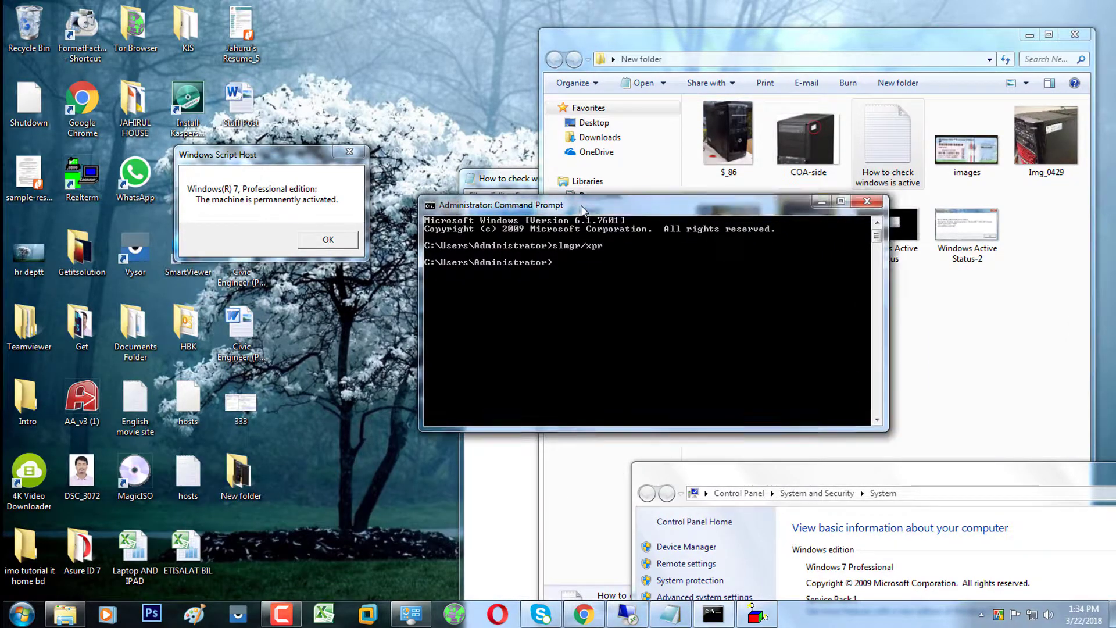
drag(581, 205, 582, 179)
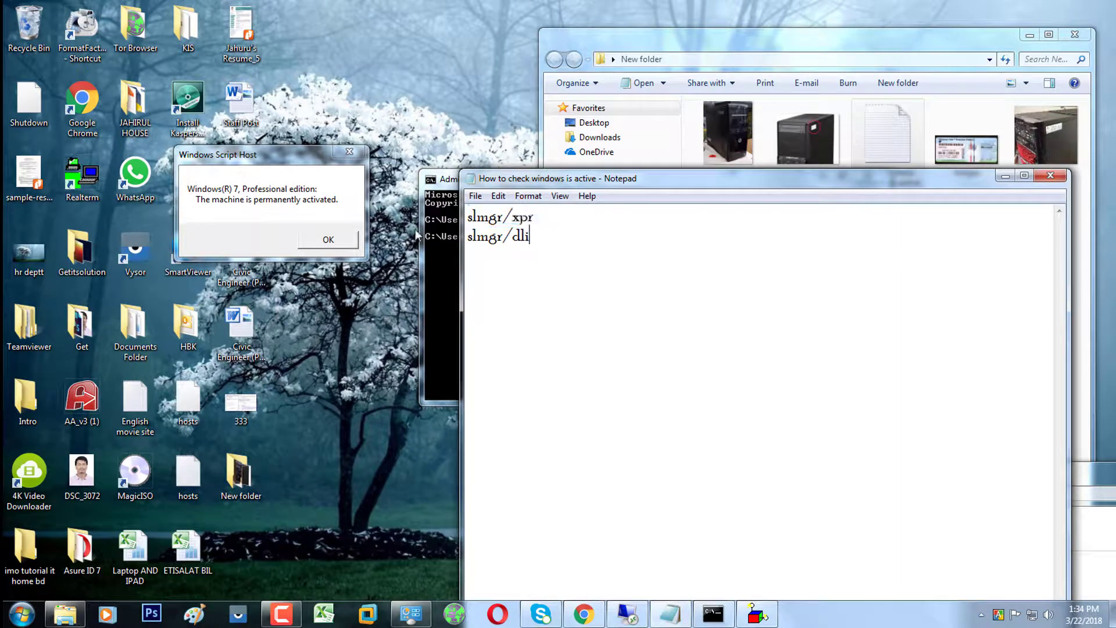
- Copy slmgr/dli from the Notepad file, run it in the Command Prompt, and dismiss the earlier activation message
drag(530, 236, 410, 234)
key(cmd+c)
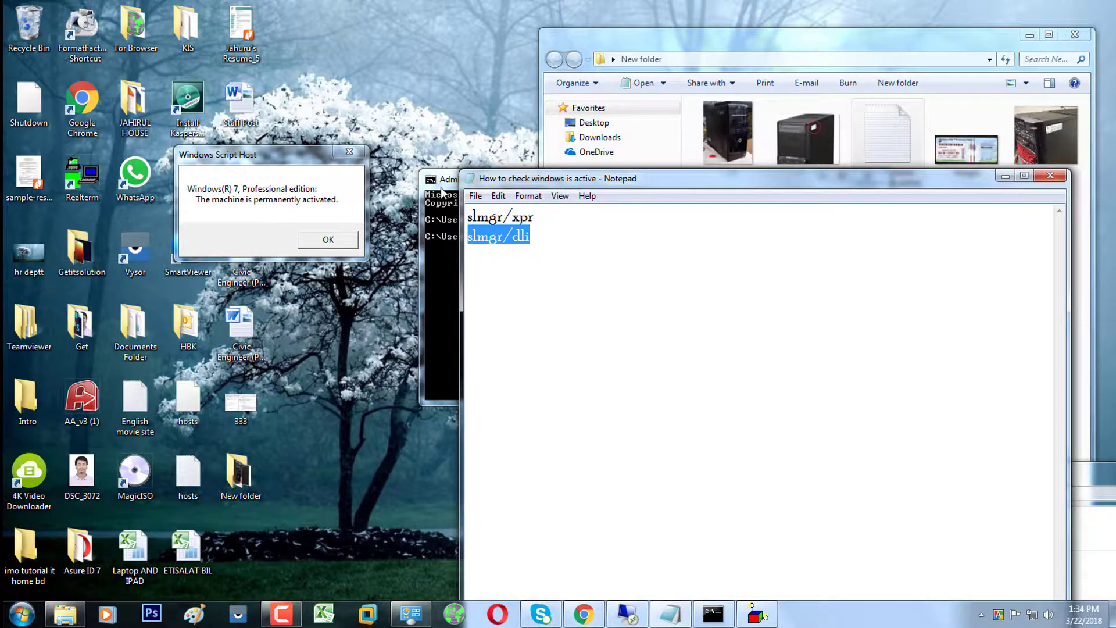
click(453, 207)
right_click(576, 233)
click(622, 270)
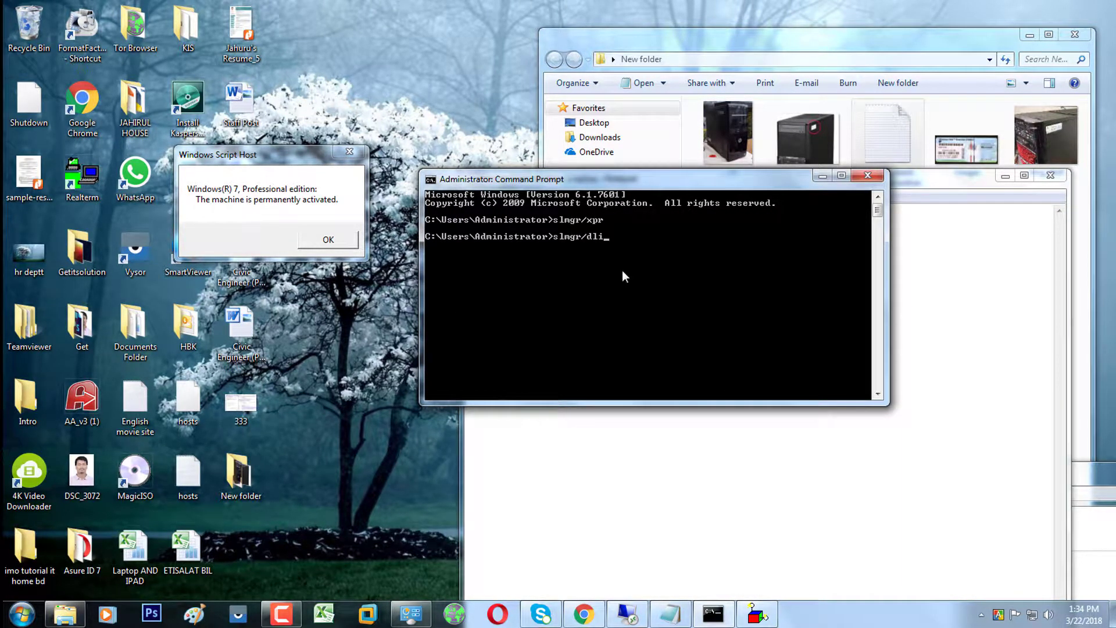
key(Return)
click(326, 240)
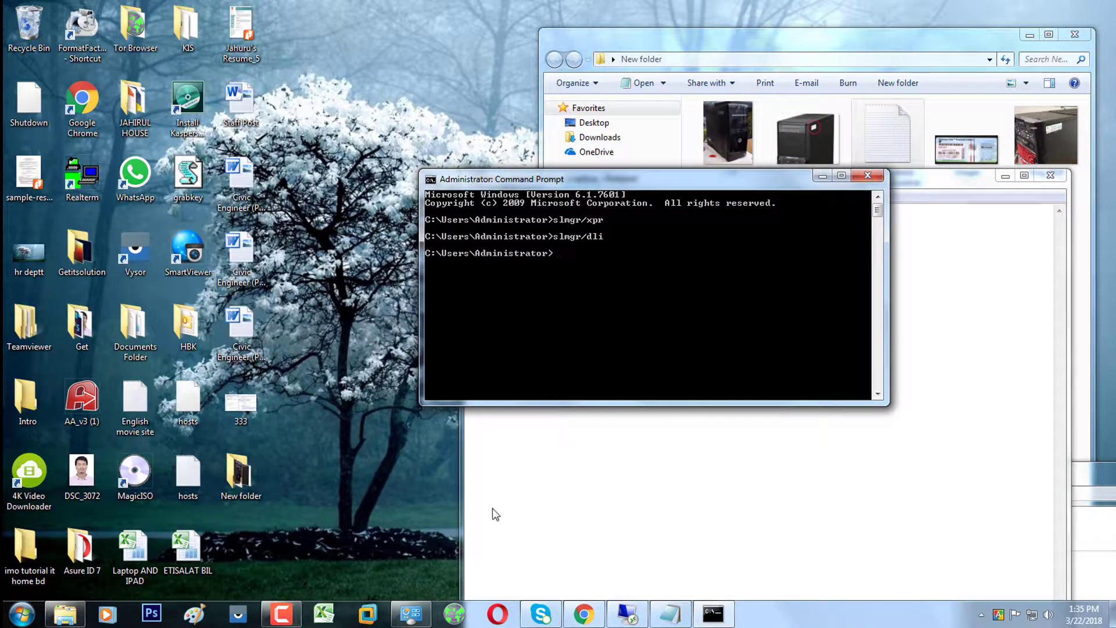
- Uncover the Windows Script Host license message, examine its edition, description, partial product key and license status, and close it
drag(563, 179, 540, 86)
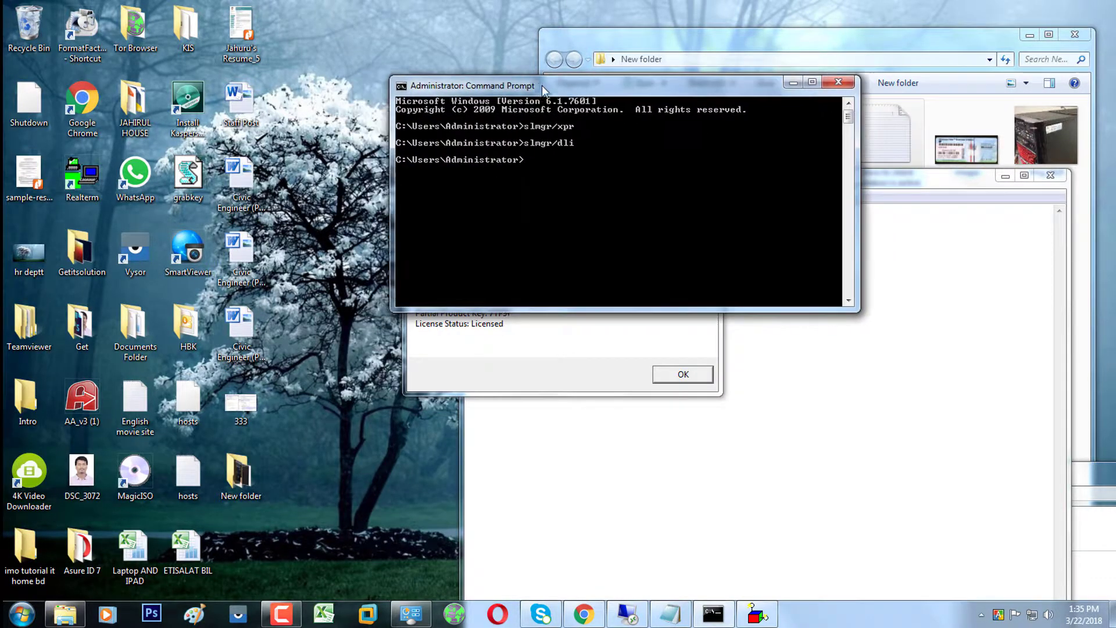
drag(483, 243, 481, 235)
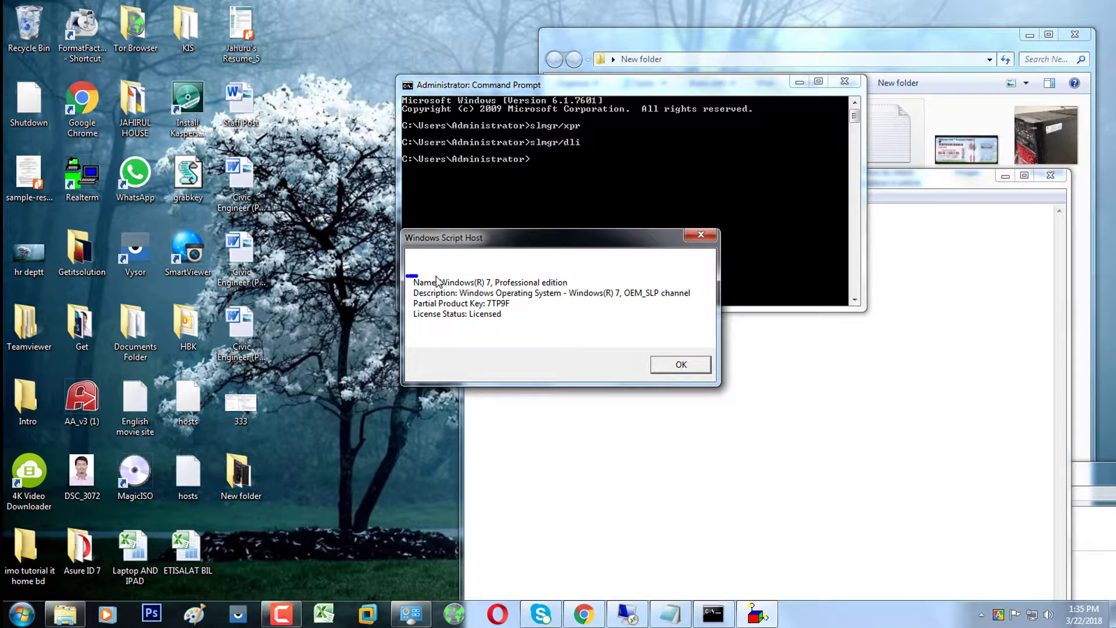
drag(436, 277, 585, 290)
mouse_move(701, 305)
mouse_down()
mouse_move(585, 269)
mouse_move(579, 279)
mouse_up()
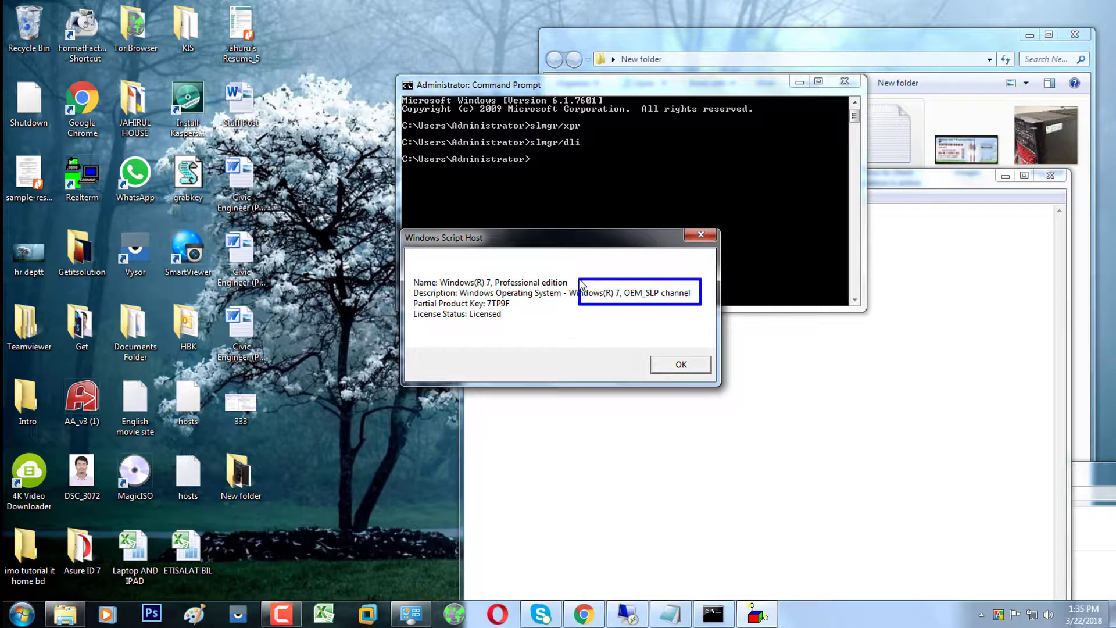
mouse_move(406, 297)
mouse_down()
mouse_move(433, 311)
mouse_move(537, 312)
mouse_move(528, 310)
mouse_up()
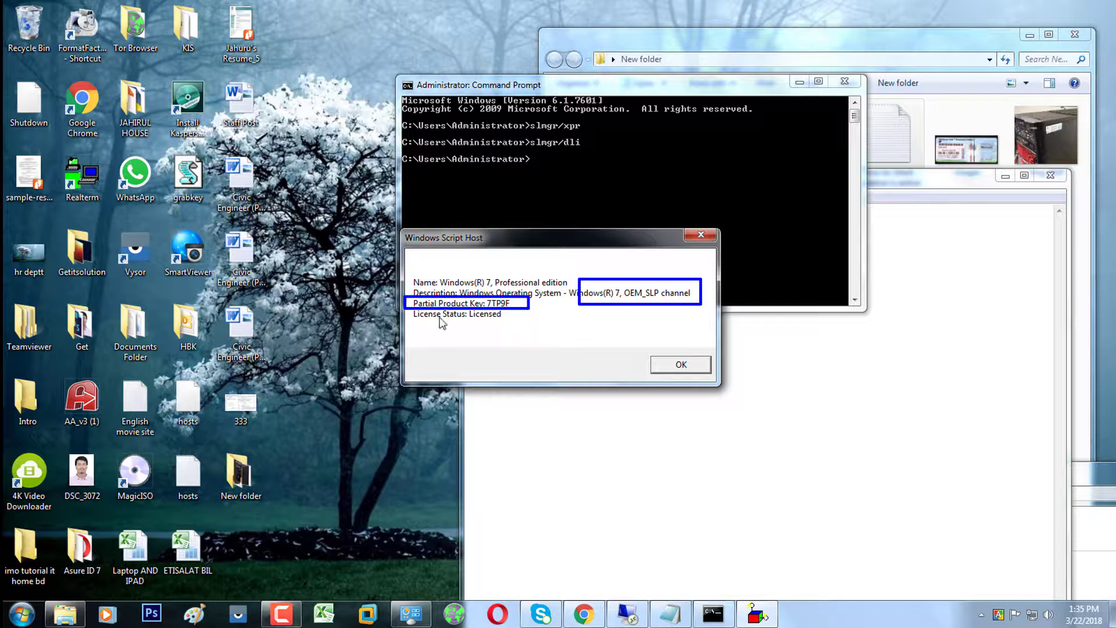
mouse_move(404, 291)
mouse_down()
mouse_move(496, 324)
mouse_move(543, 316)
mouse_move(519, 322)
mouse_move(518, 311)
mouse_move(525, 333)
mouse_move(397, 302)
mouse_move(409, 316)
mouse_up()
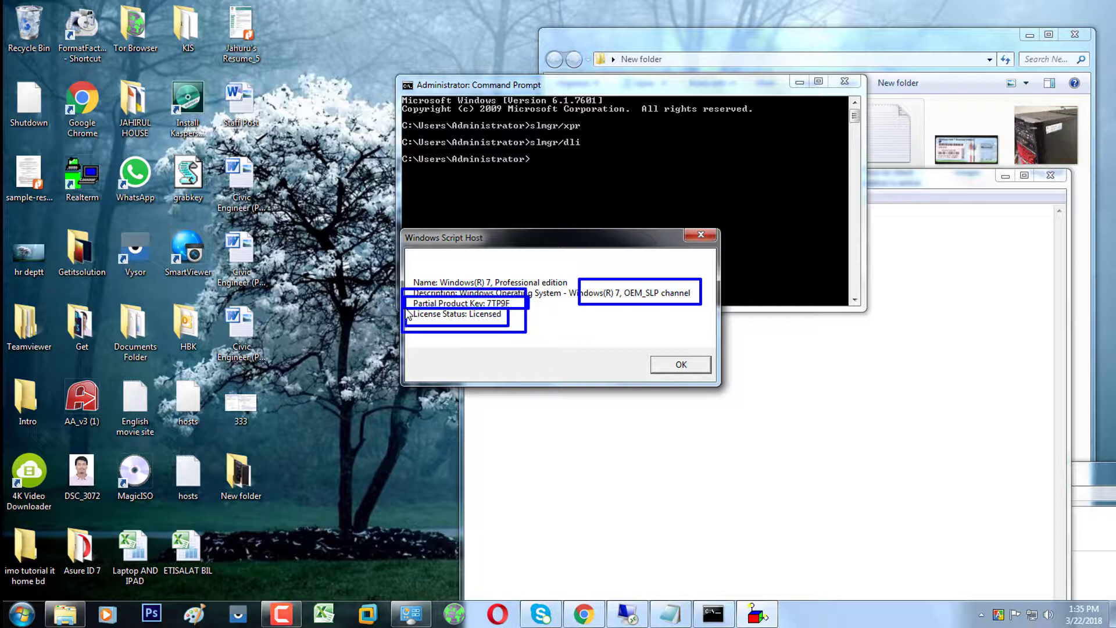
key(Escape)
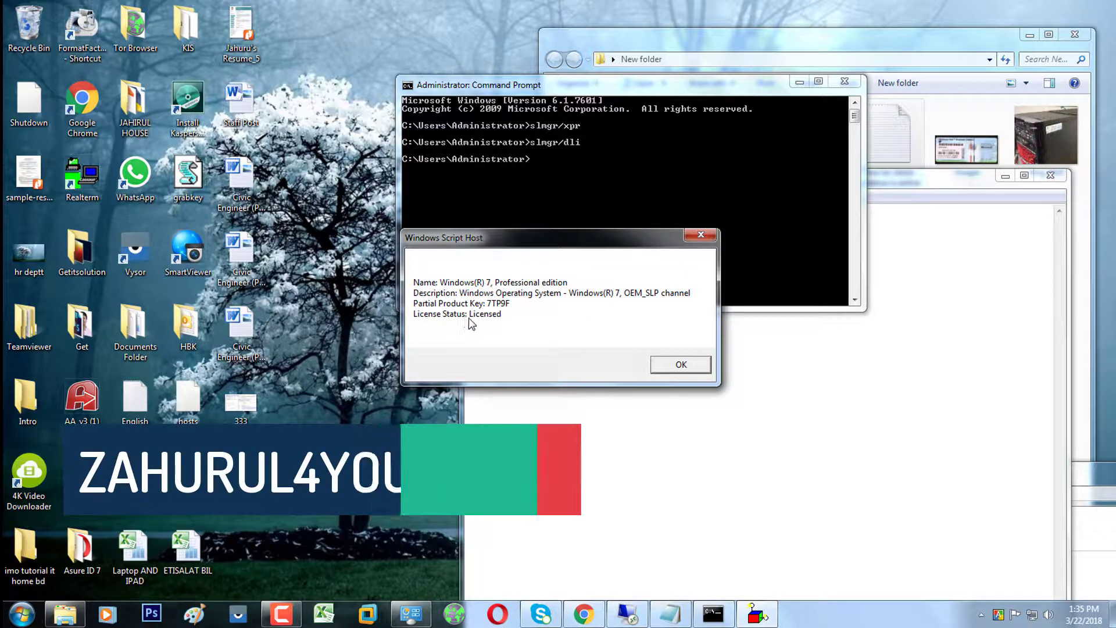
click(700, 235)
- Move the Command Prompt aside and clear the New folder, Notepad and System windows off the desktop
drag(656, 89, 405, 177)
drag(649, 41, 615, 40)
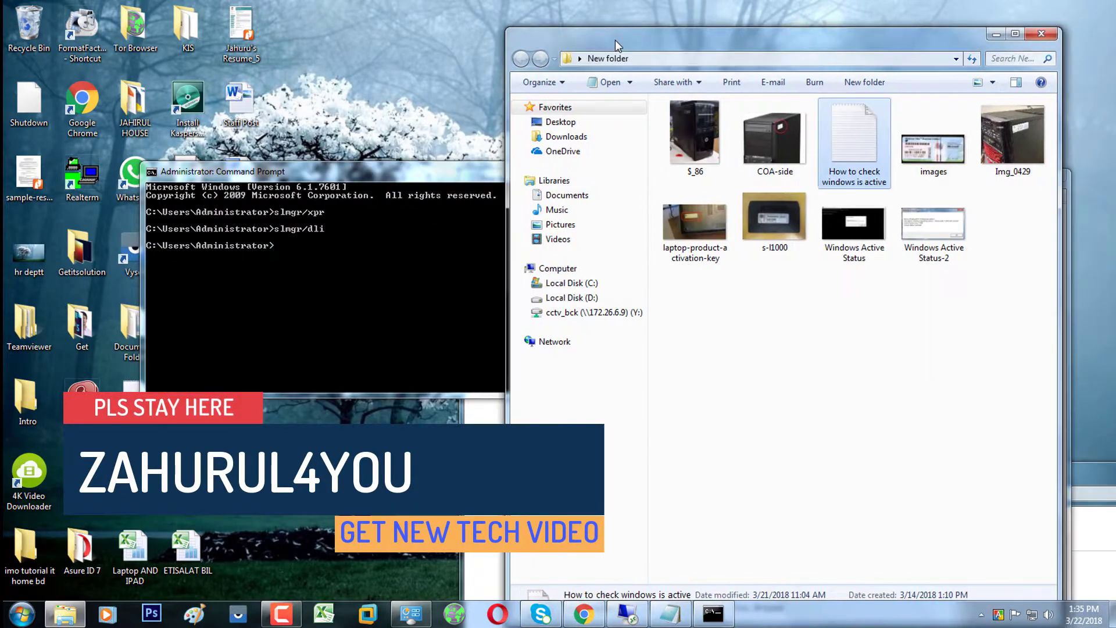
click(1000, 34)
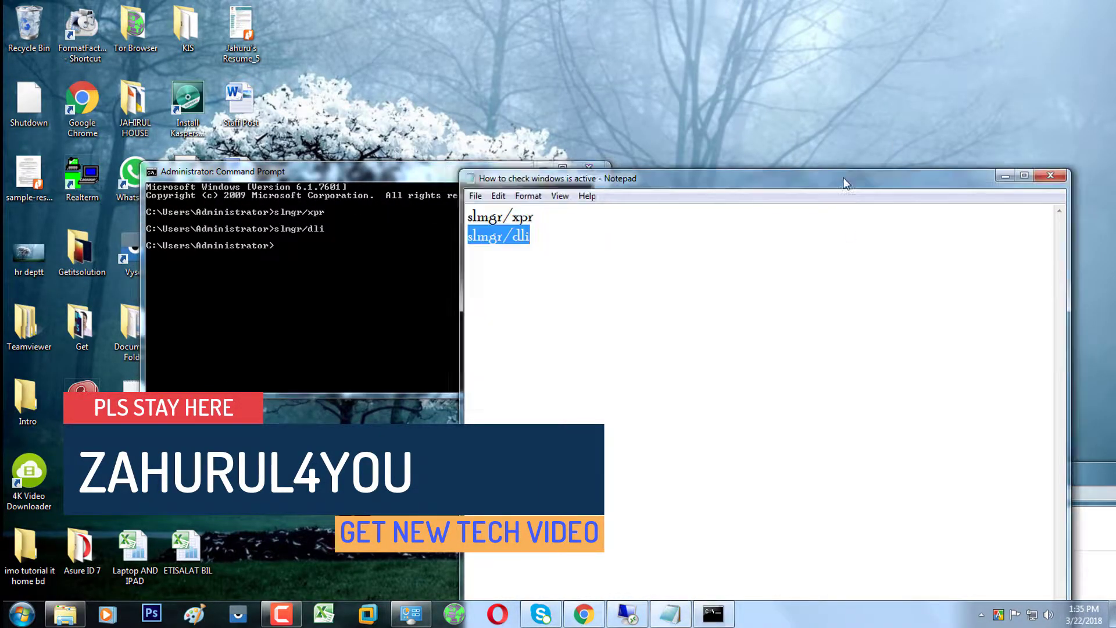
click(1015, 152)
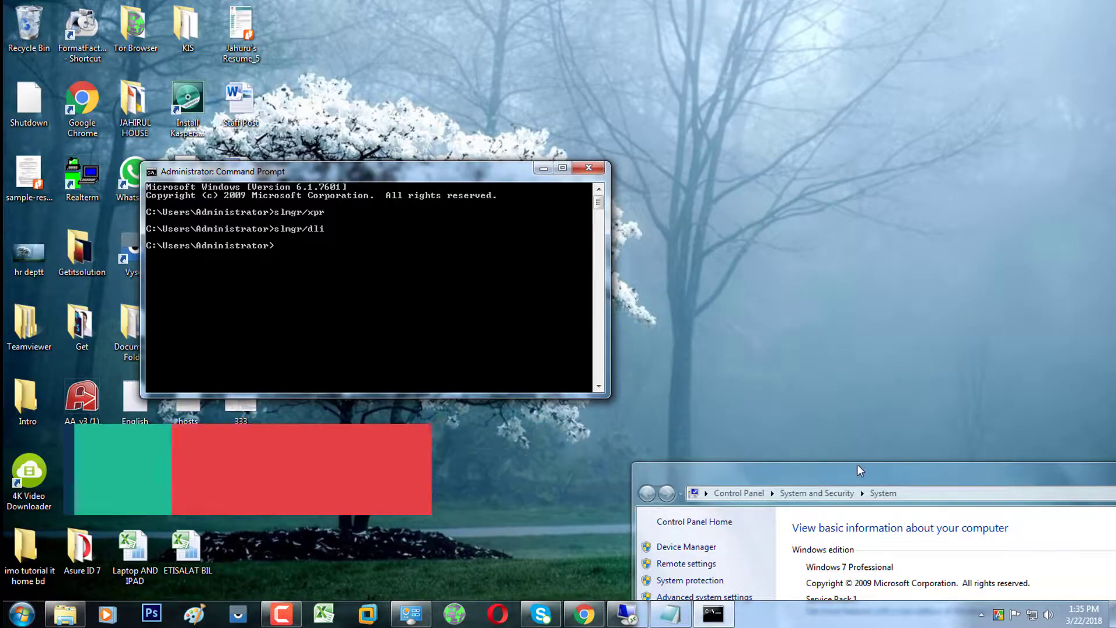
drag(896, 463, 397, 111)
click(997, 119)
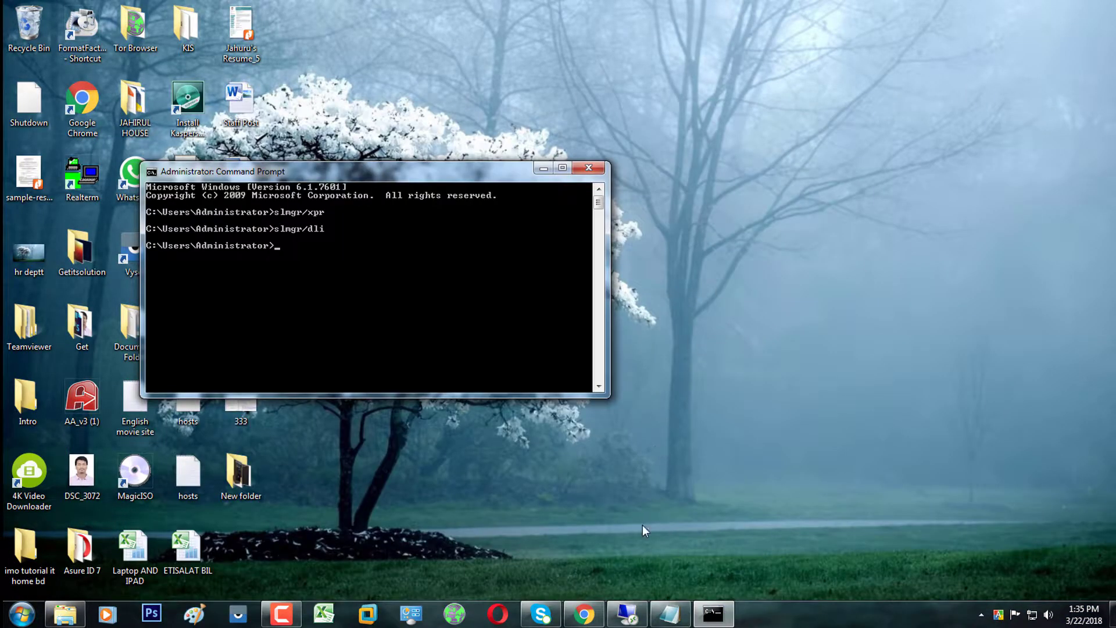
- Open the downloaded produkey-x64.zip from Internet Download Manager and run the ProduKey application inside it
click(584, 613)
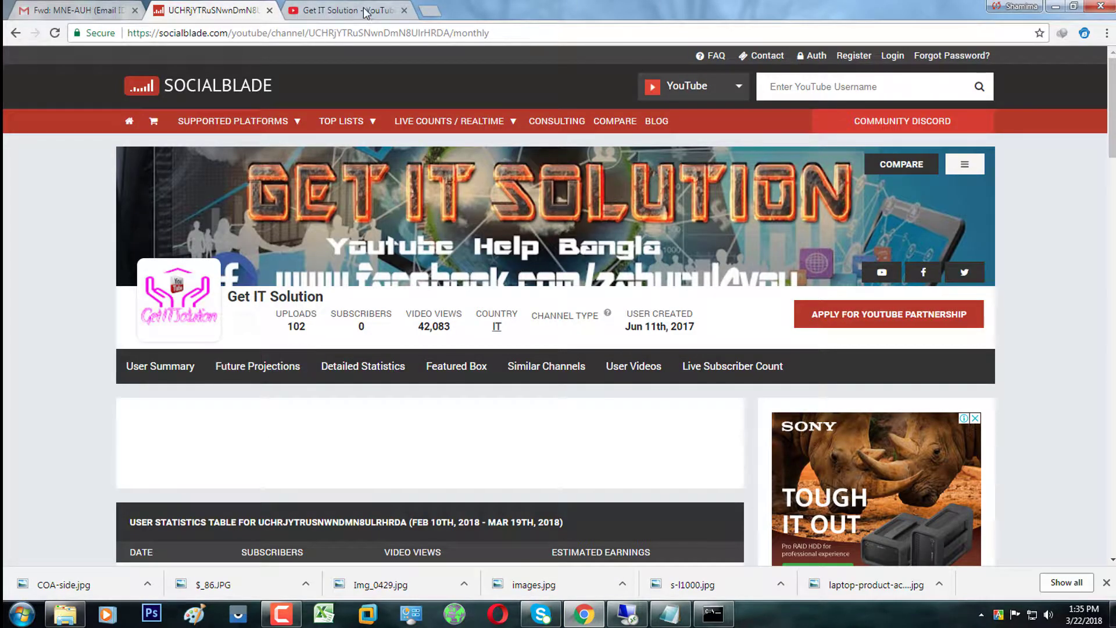
click(1051, 9)
click(22, 614)
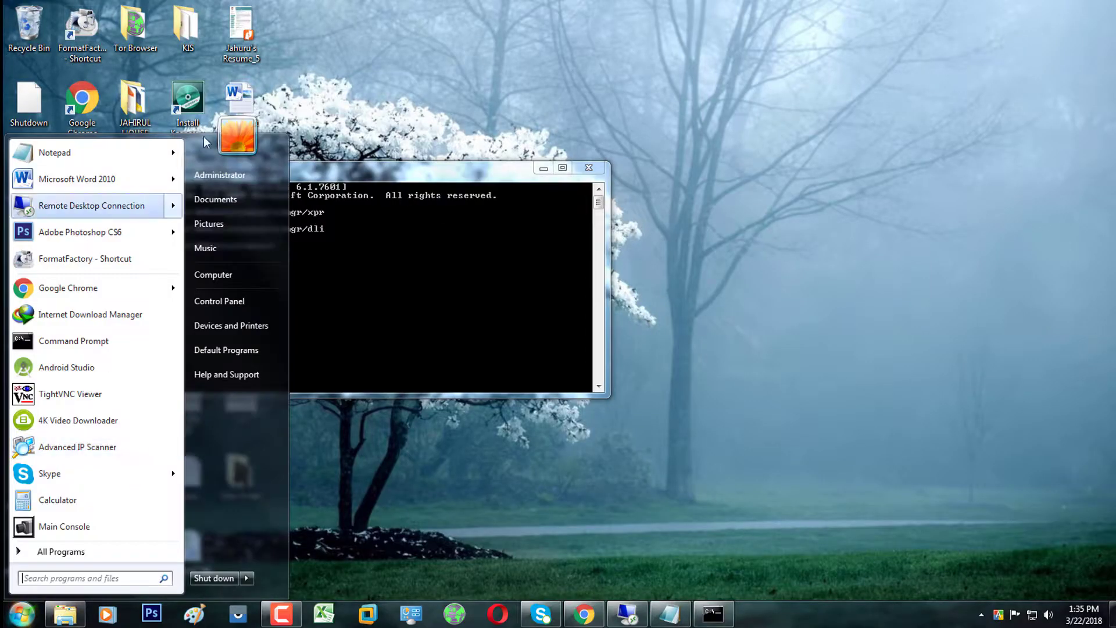
click(100, 315)
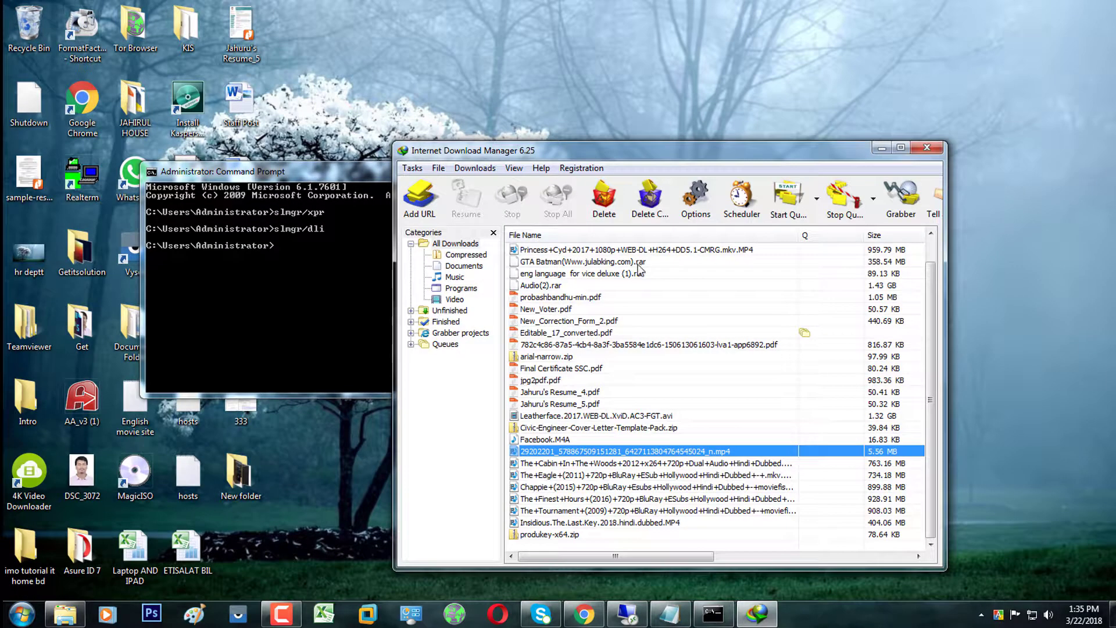
double_click(582, 535)
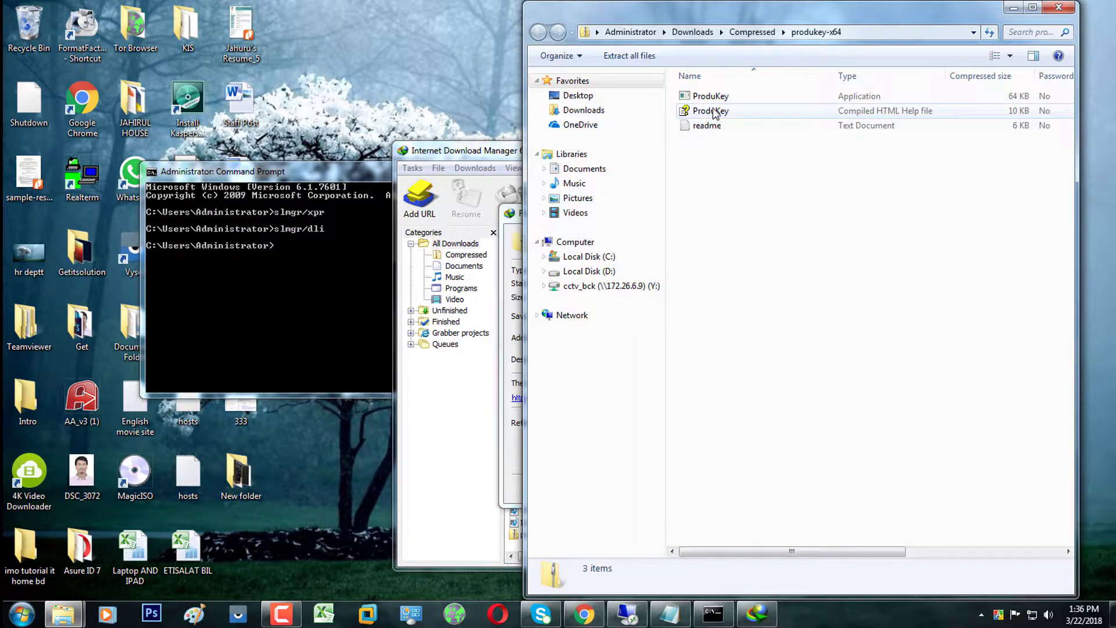
double_click(724, 102)
click(577, 336)
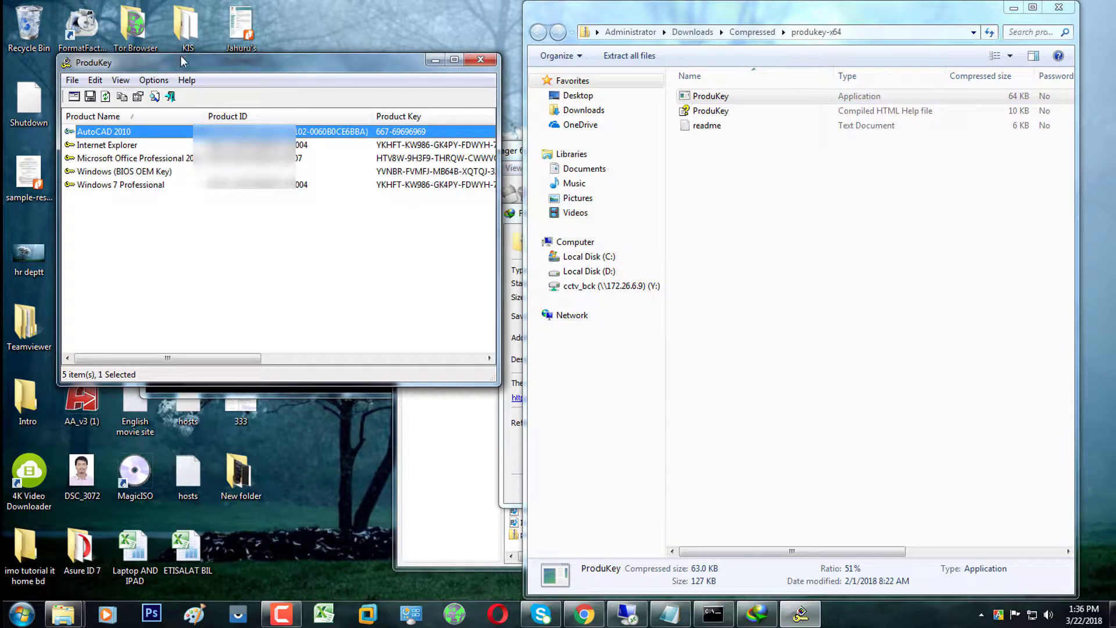
- Maximize the ProduKey window, widen the Product Key column, and examine the keys listed for the installed products
drag(186, 58, 390, 85)
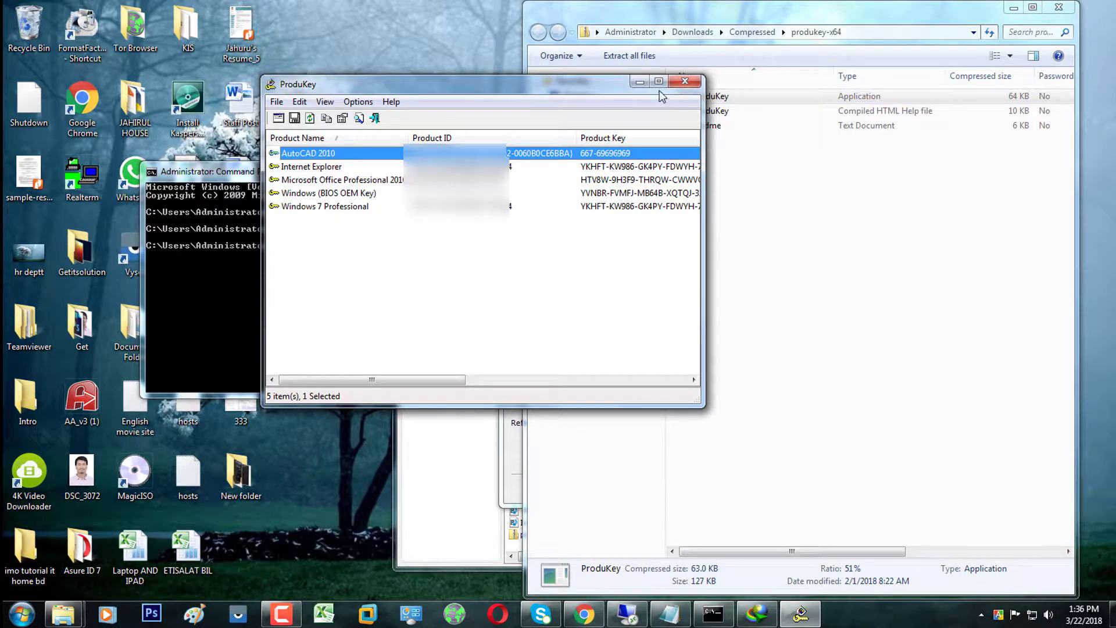
click(659, 81)
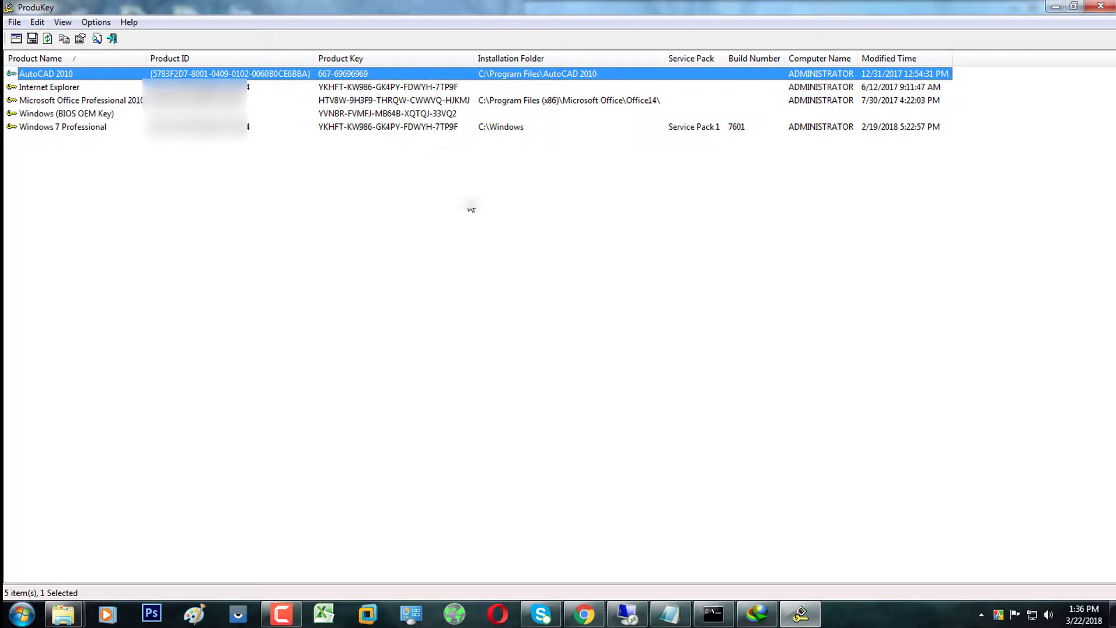
drag(474, 58, 514, 58)
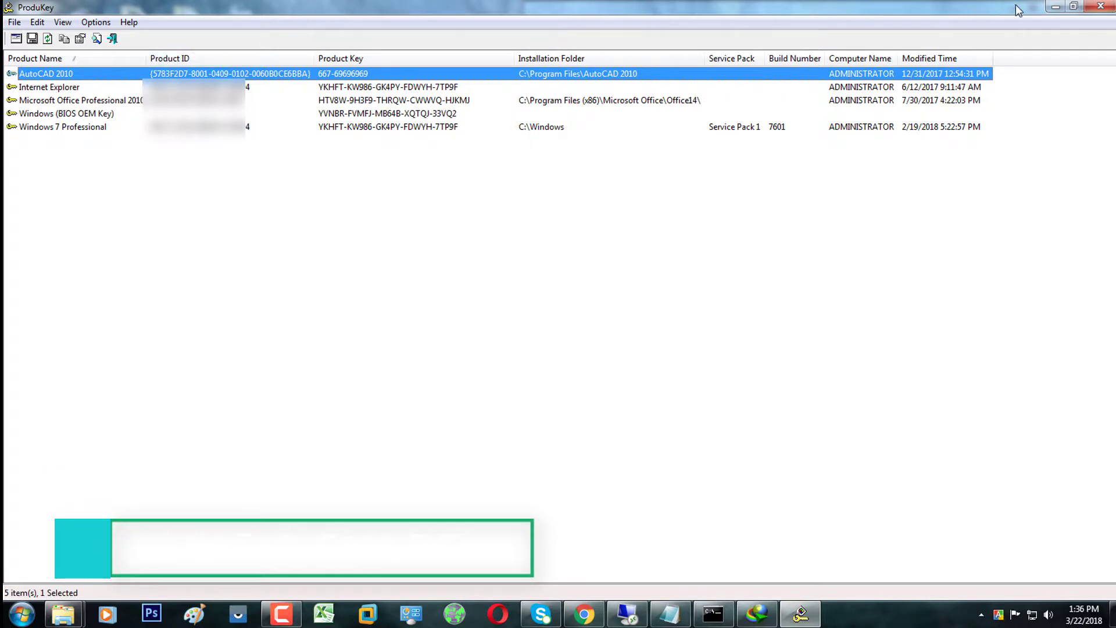
- Close ProduKey, the download's properties dialog, Internet Download Manager and the Command Prompt
click(1100, 6)
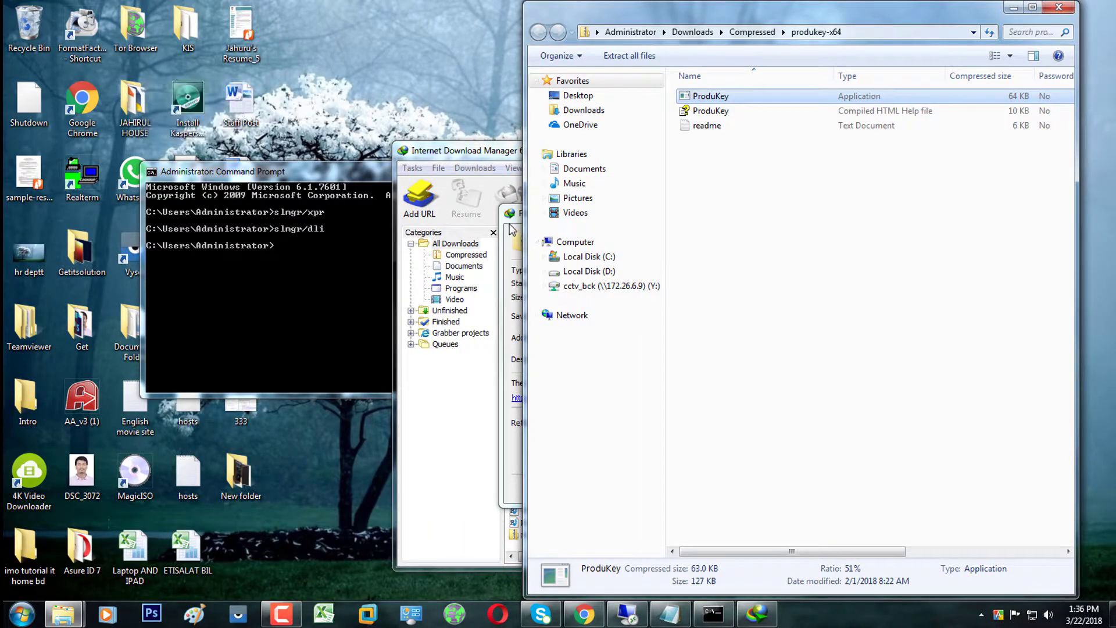
click(510, 213)
click(831, 212)
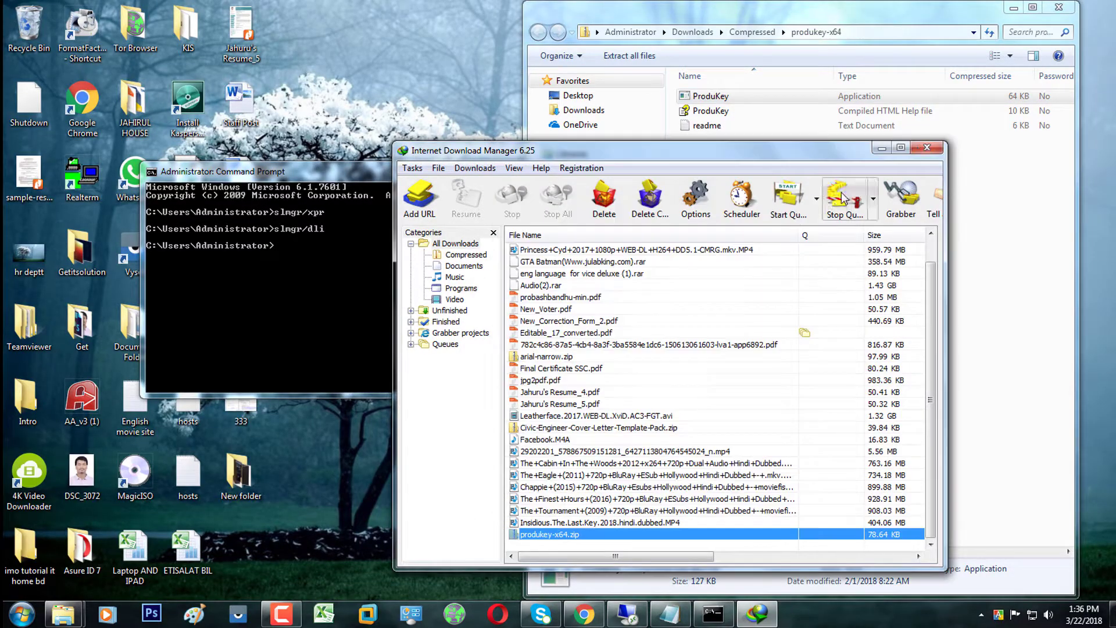
click(926, 148)
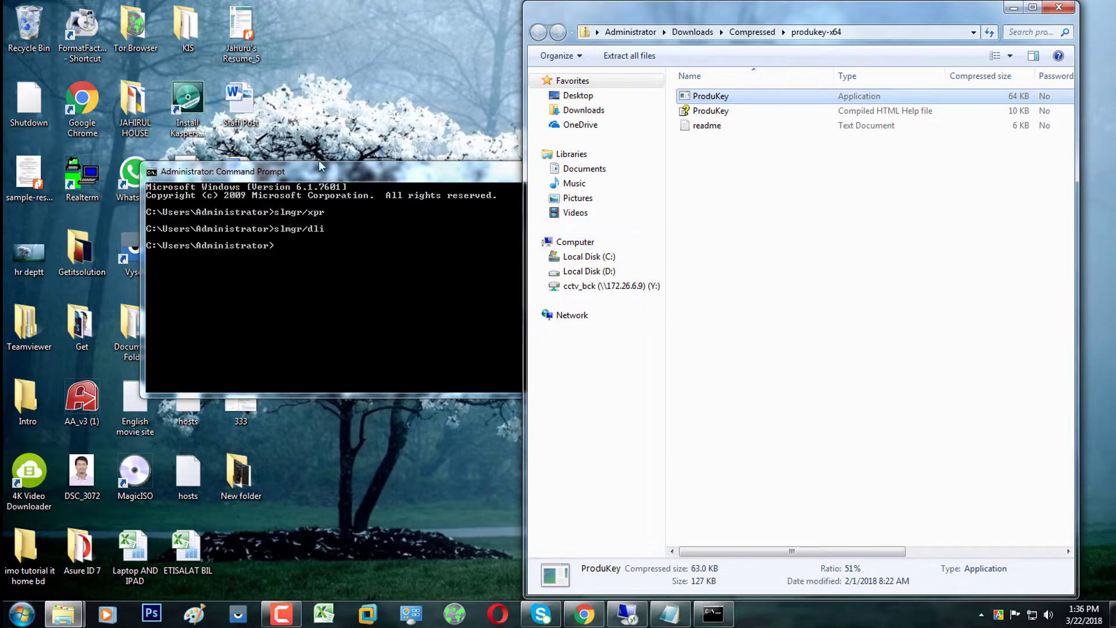
click(336, 172)
drag(335, 172, 312, 141)
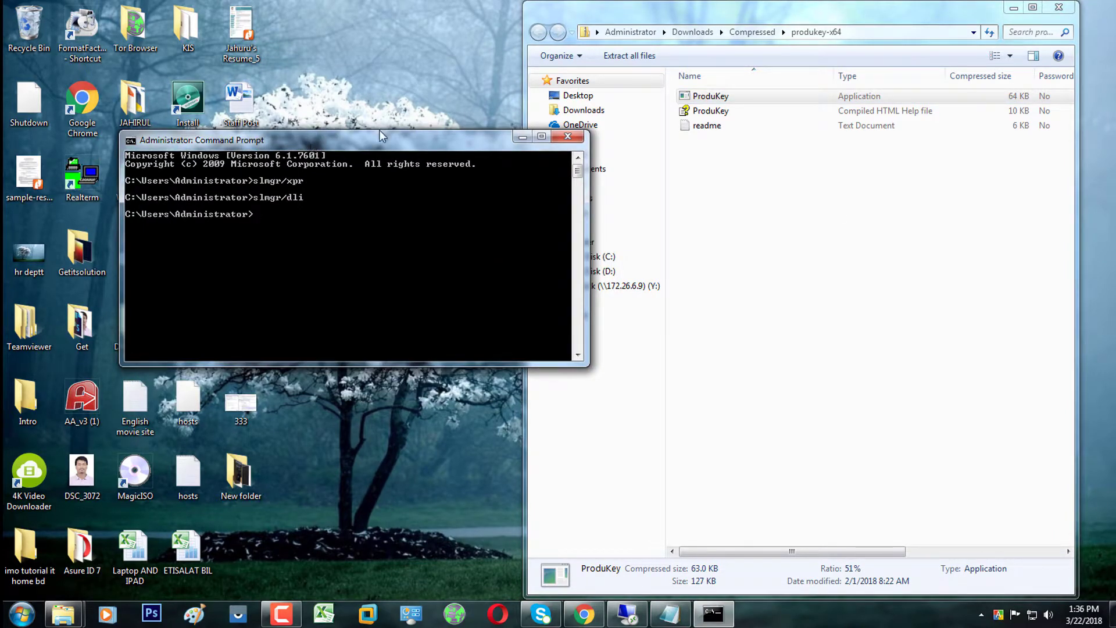
drag(379, 132, 409, 170)
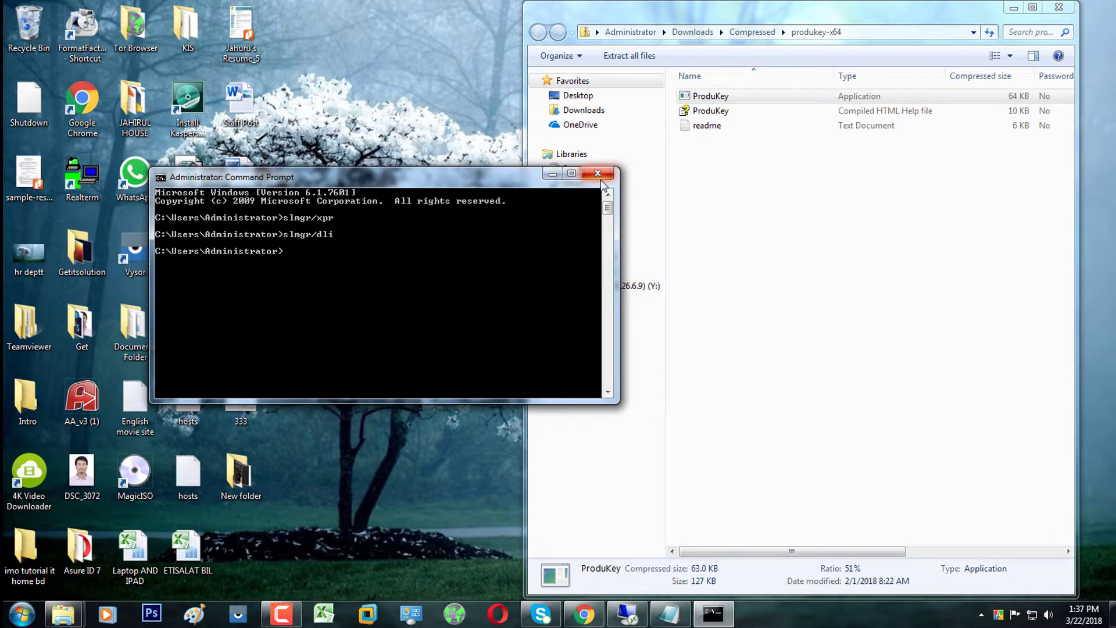
click(599, 175)
right_click(380, 154)
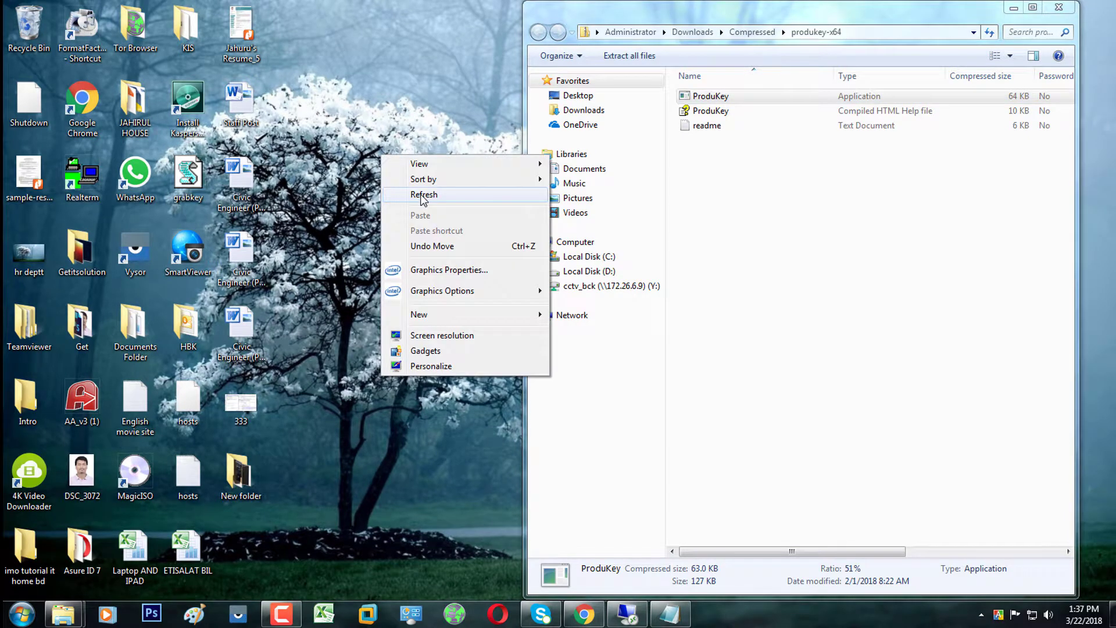
click(422, 194)
right_click(357, 121)
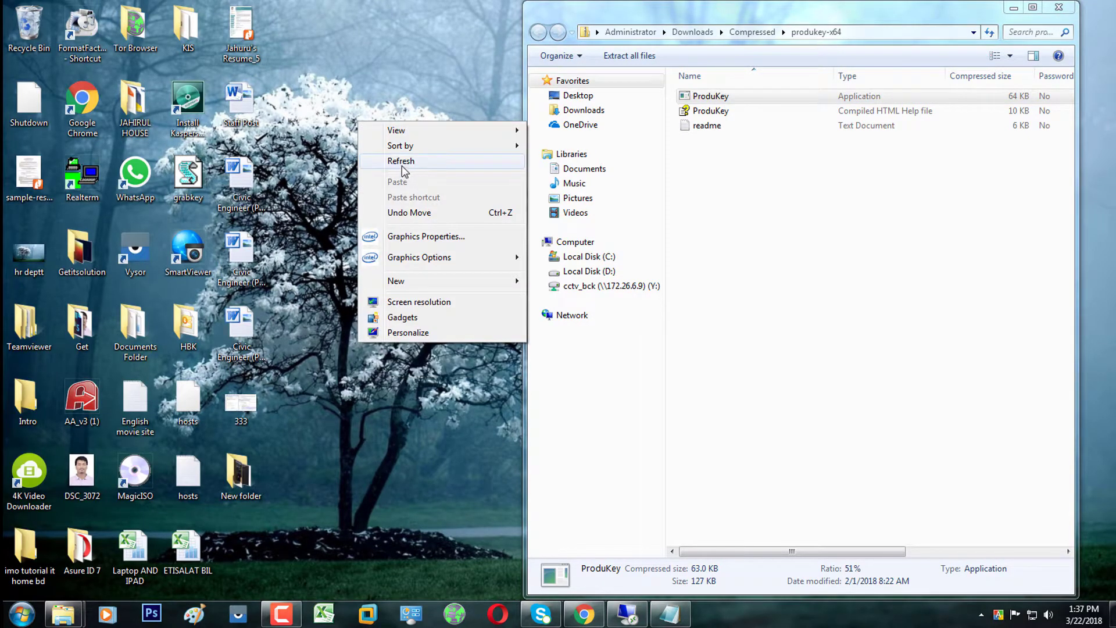
click(401, 162)
right_click(343, 110)
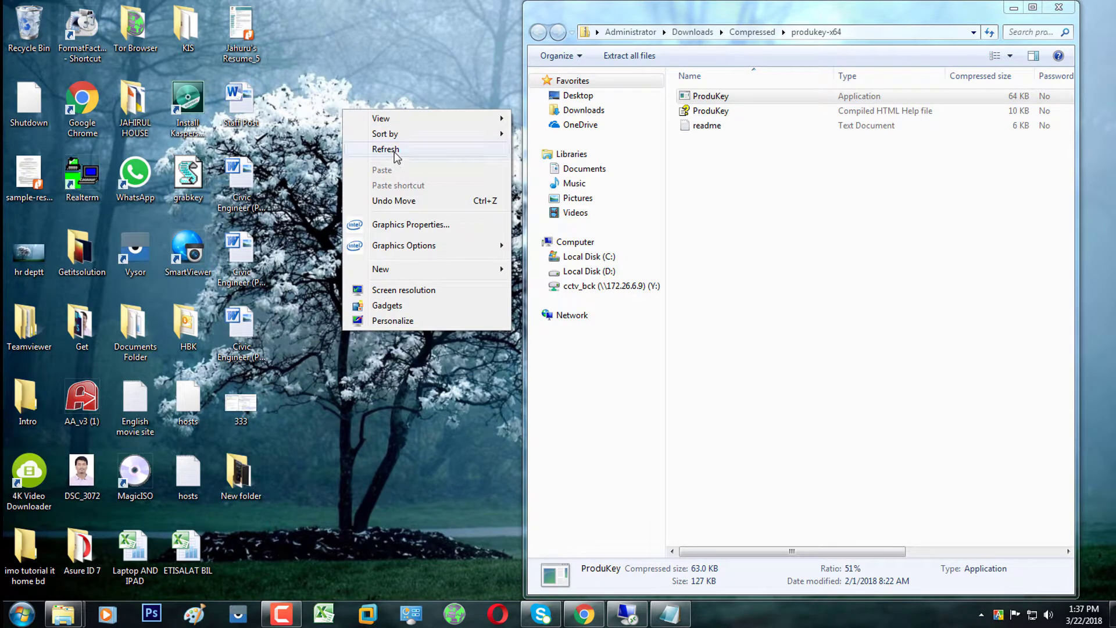
click(398, 153)
right_click(362, 113)
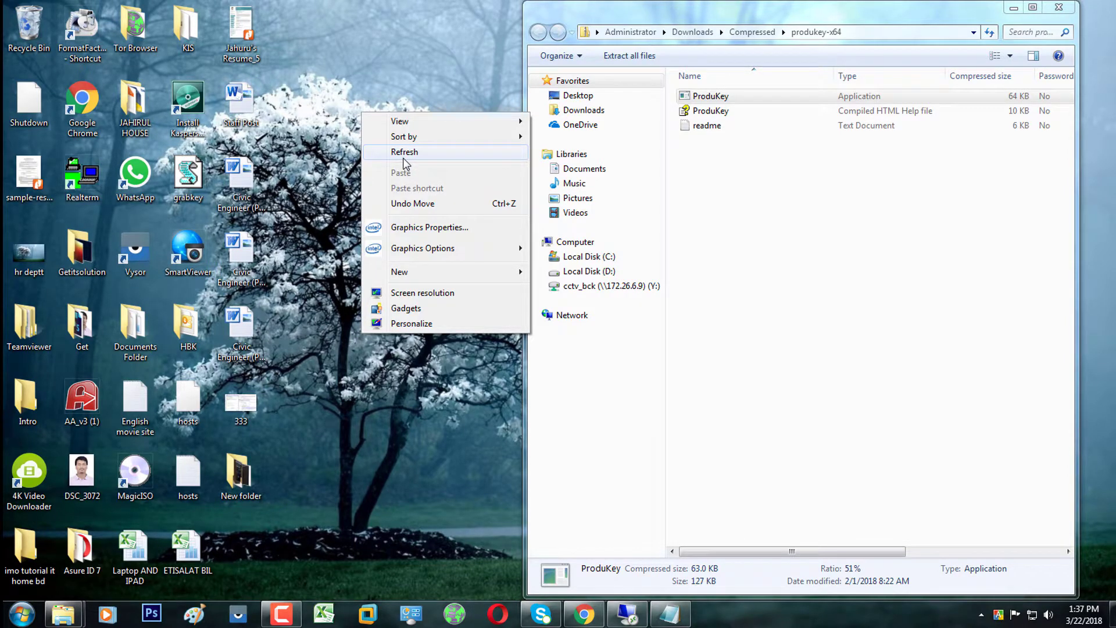
- Refresh the desktop, switch to Google Chrome and open a new tab
click(404, 153)
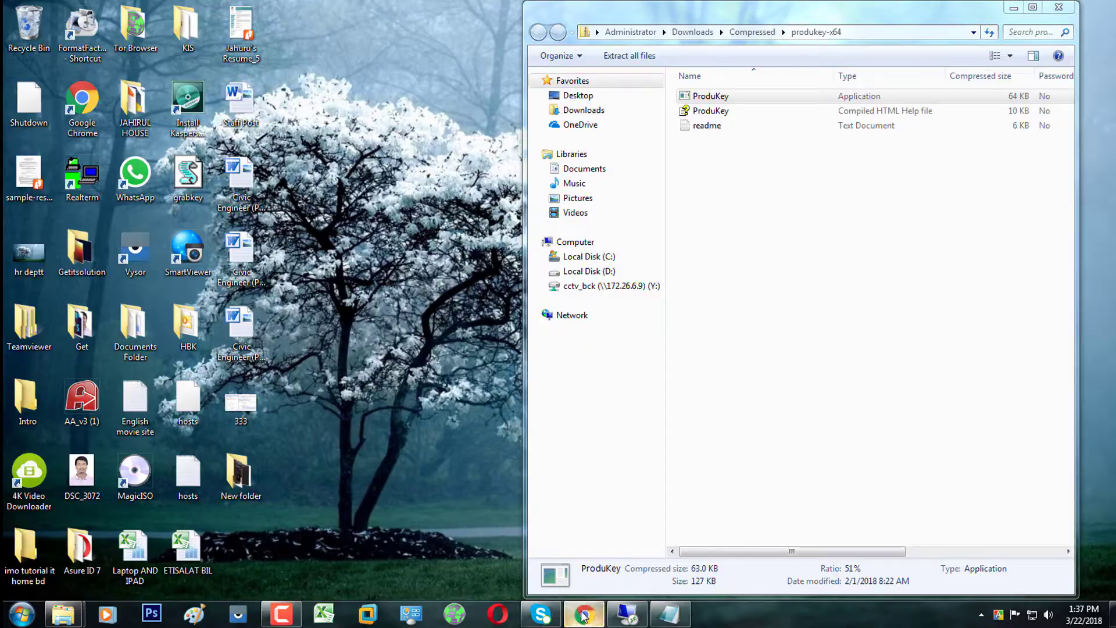
click(583, 615)
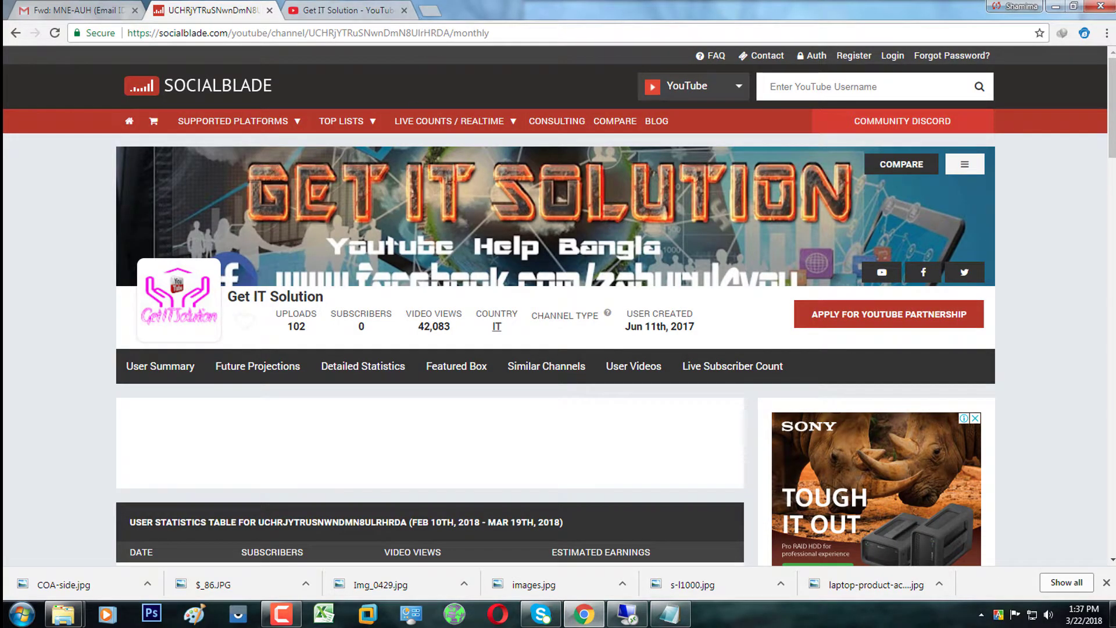
click(435, 11)
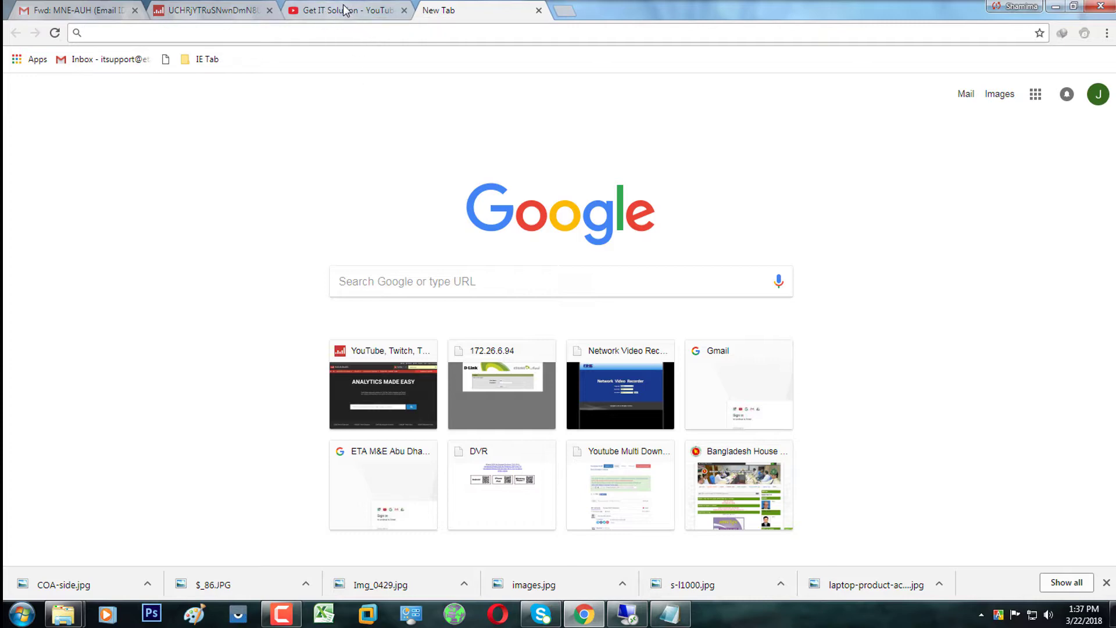
- Show the Get IT Solution YouTube channel page and highlight the channel name
click(347, 11)
scroll(469, 330, down, 4)
scroll(469, 330, up, 4)
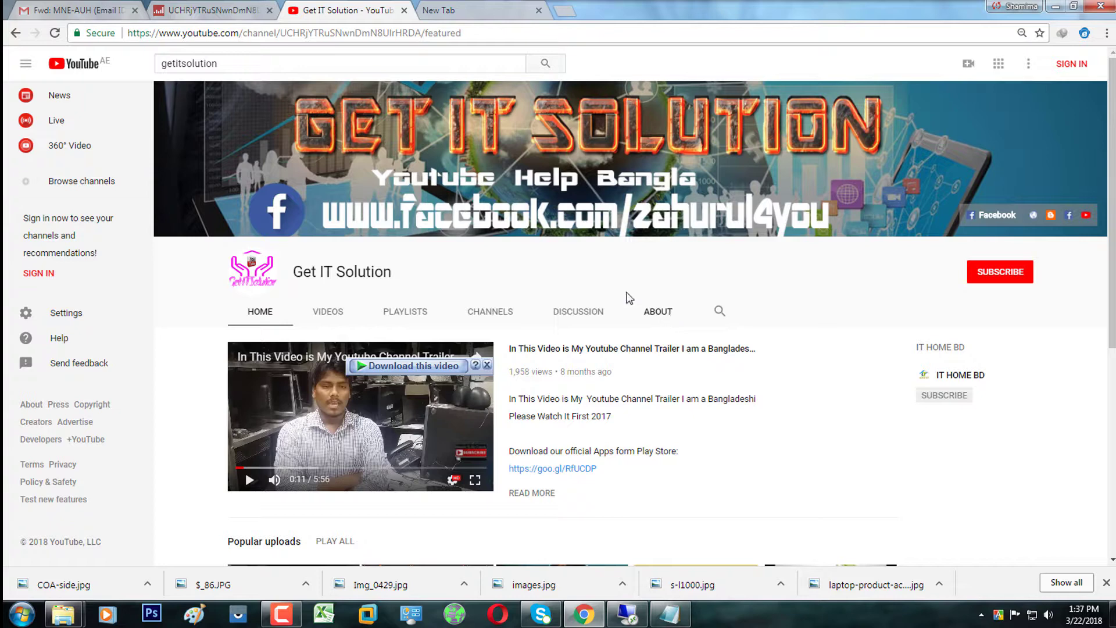
mouse_move(414, 280)
mouse_down()
mouse_move(264, 275)
mouse_move(397, 273)
mouse_up()
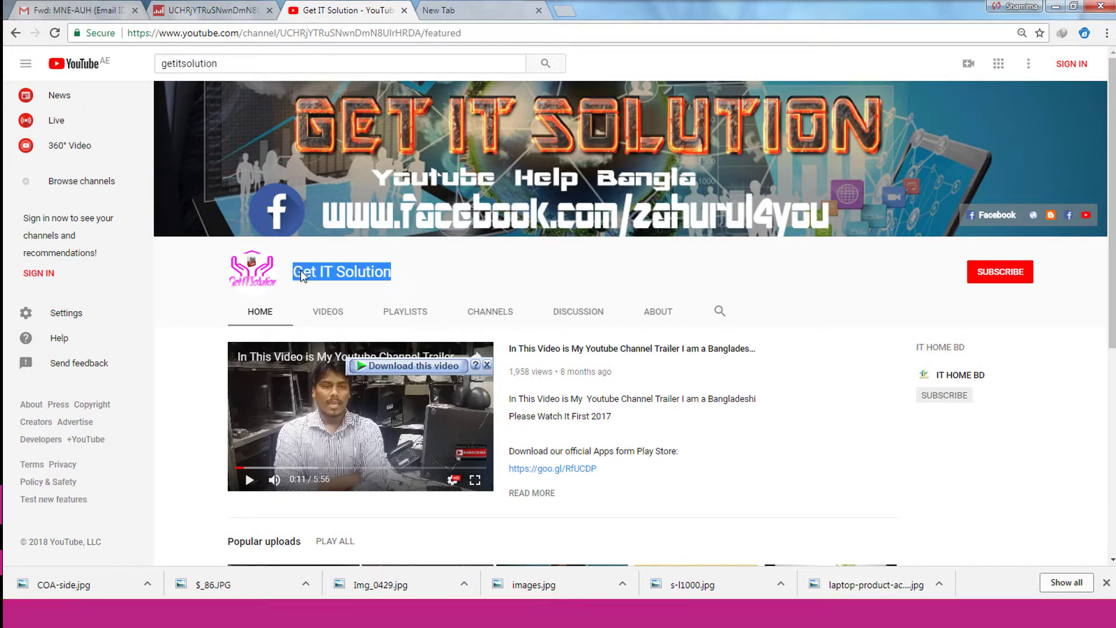
click(298, 272)
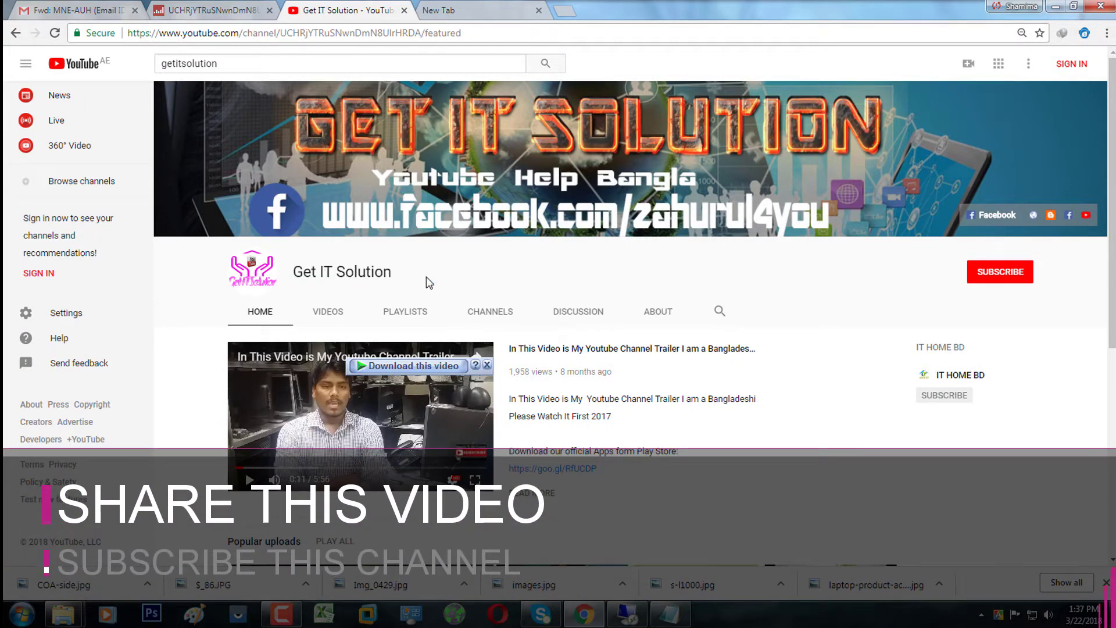
drag(404, 275, 301, 273)
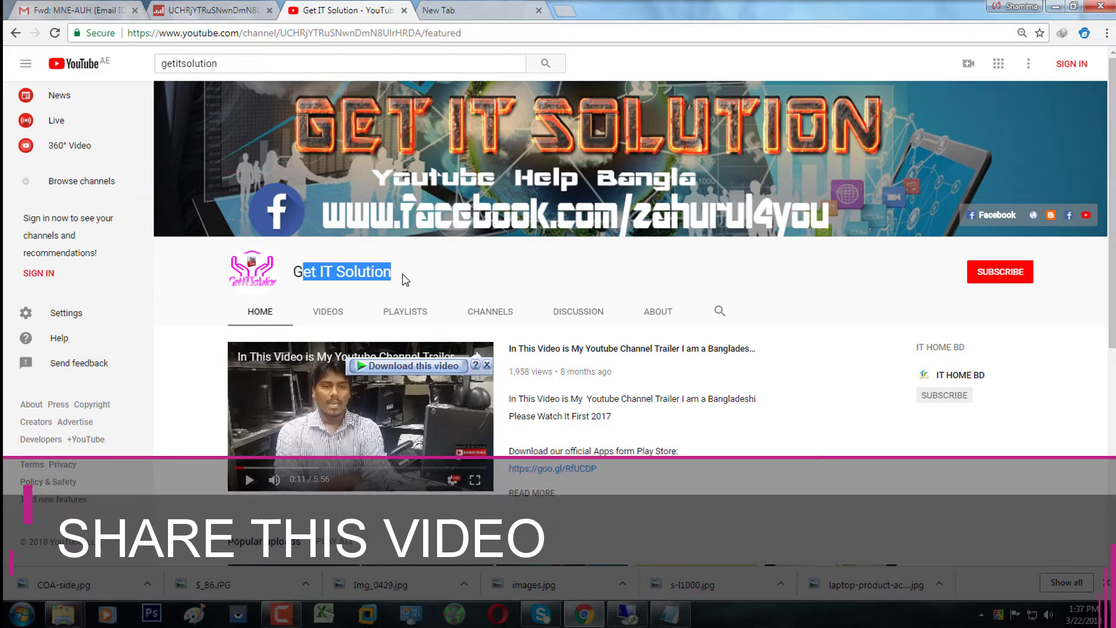
click(405, 280)
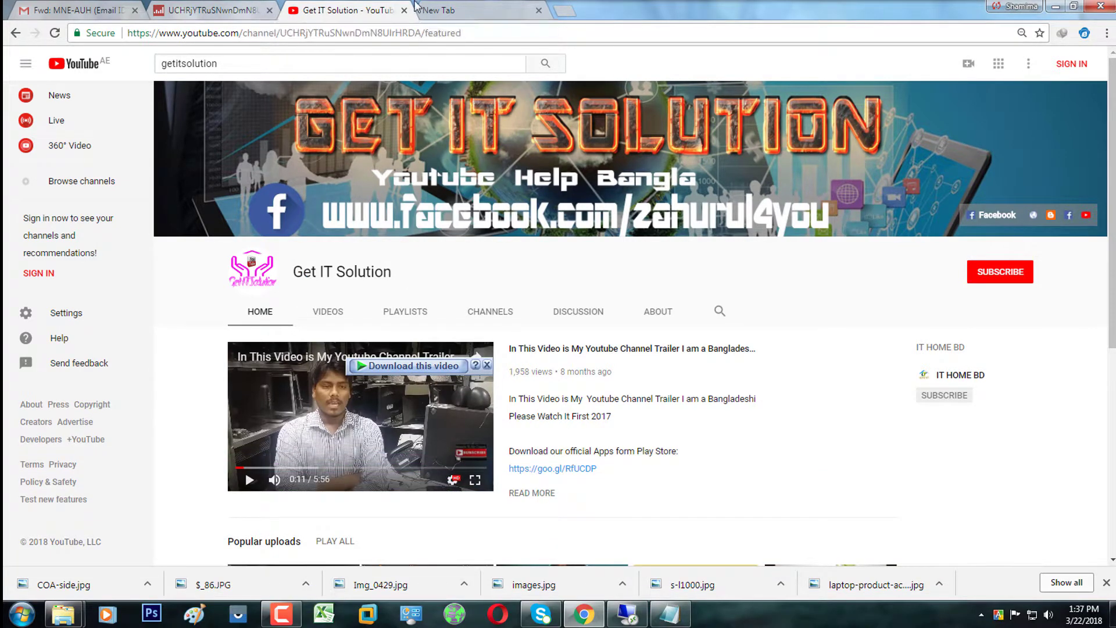
- Open the Google Play Android apps store in the new tab by entering "google play" and choosing the matching suggestion
click(463, 9)
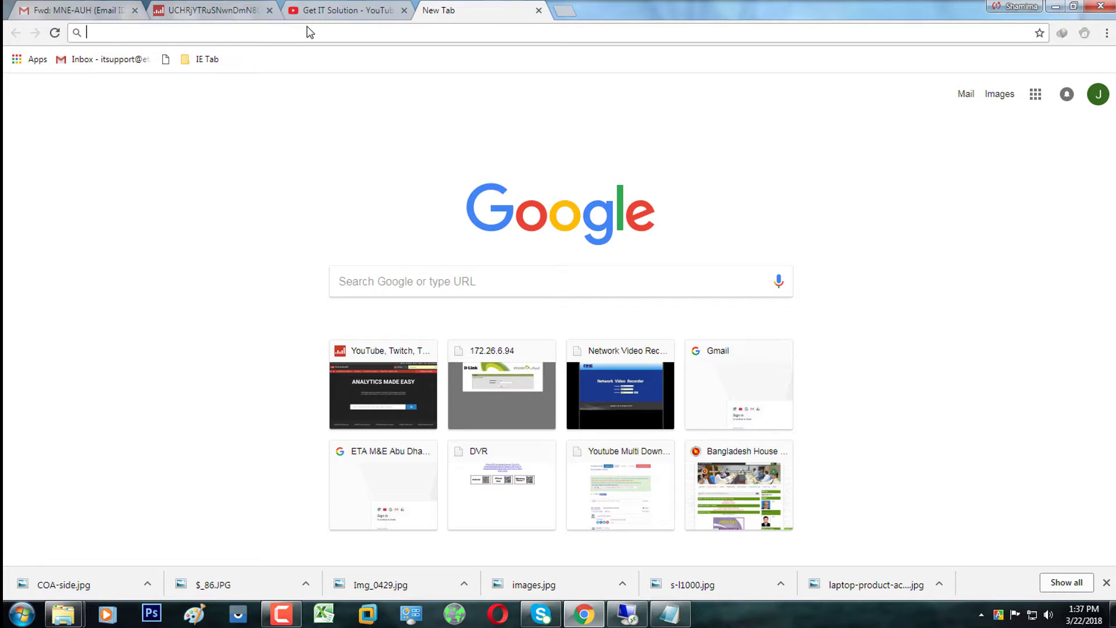
text(goo)
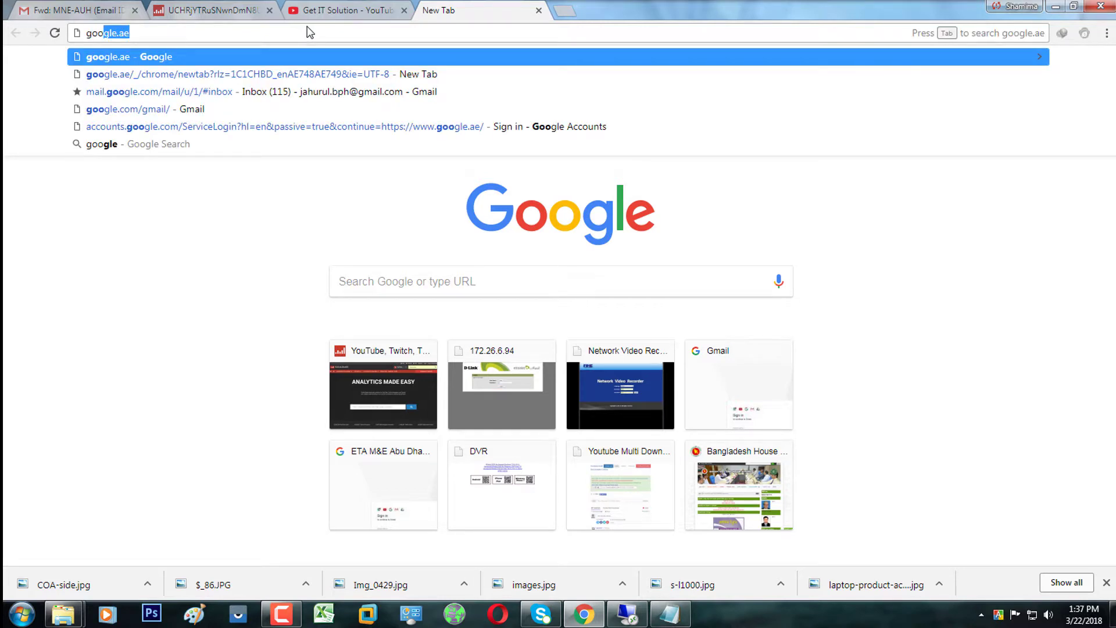
text(gle )
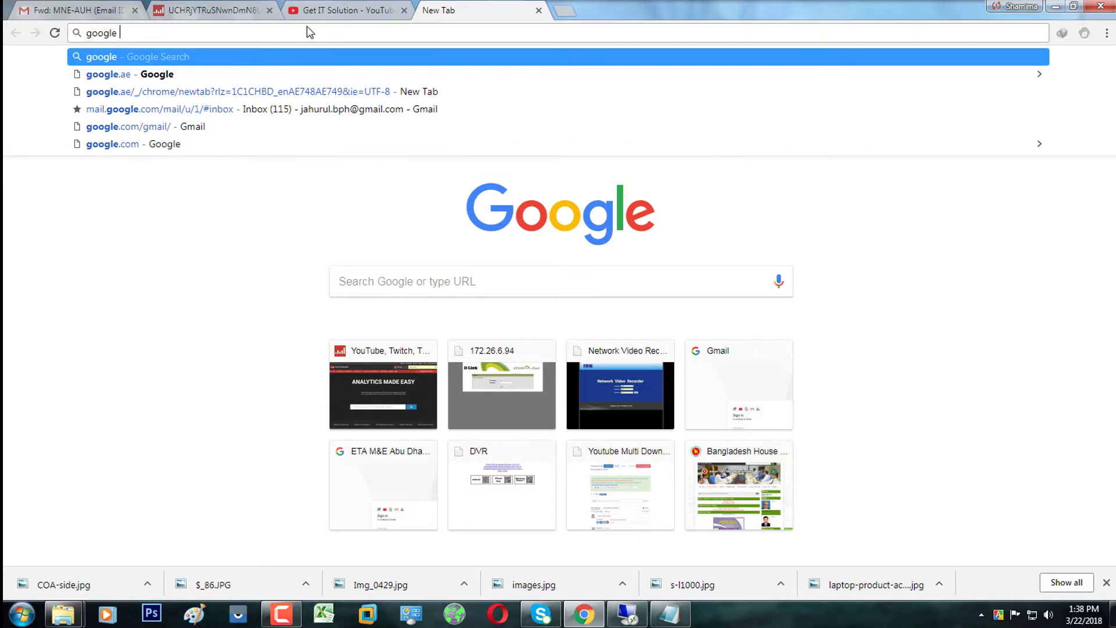
text(play)
key(Down)
key(Down)
key(Down)
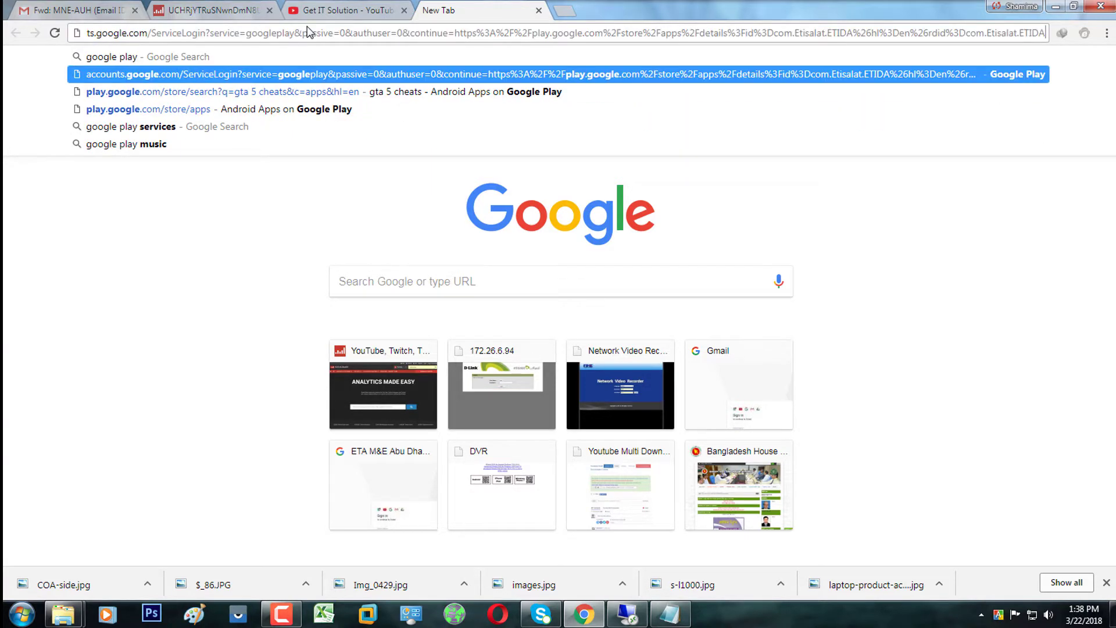
key(Return)
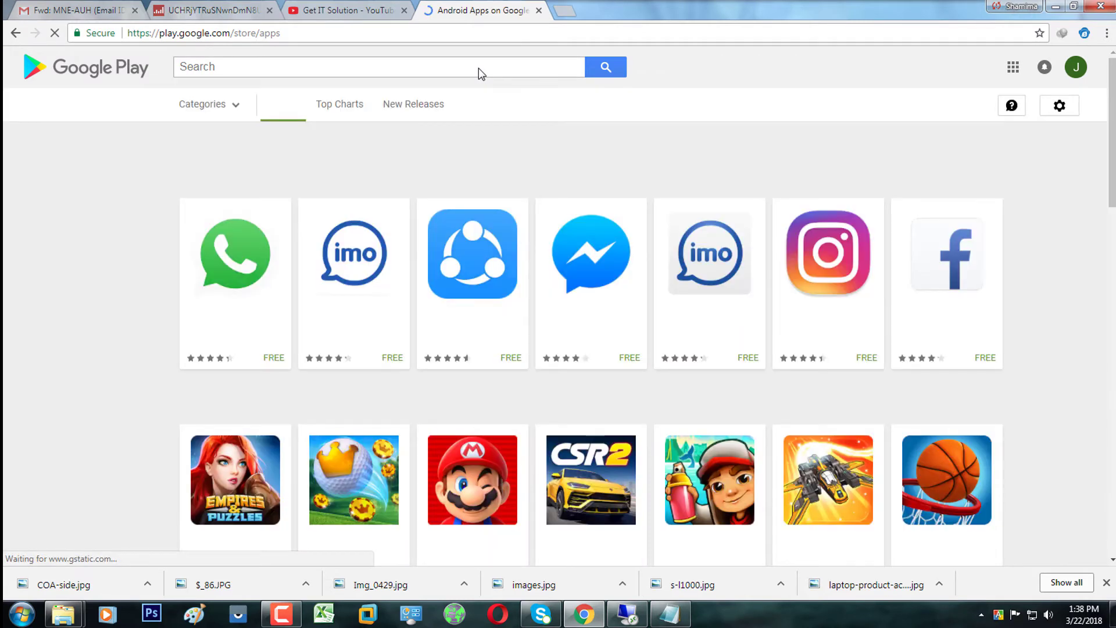
- Search Google Play for "getitsolution" and open the Get IT Solution app's page
text(get)
text(it)
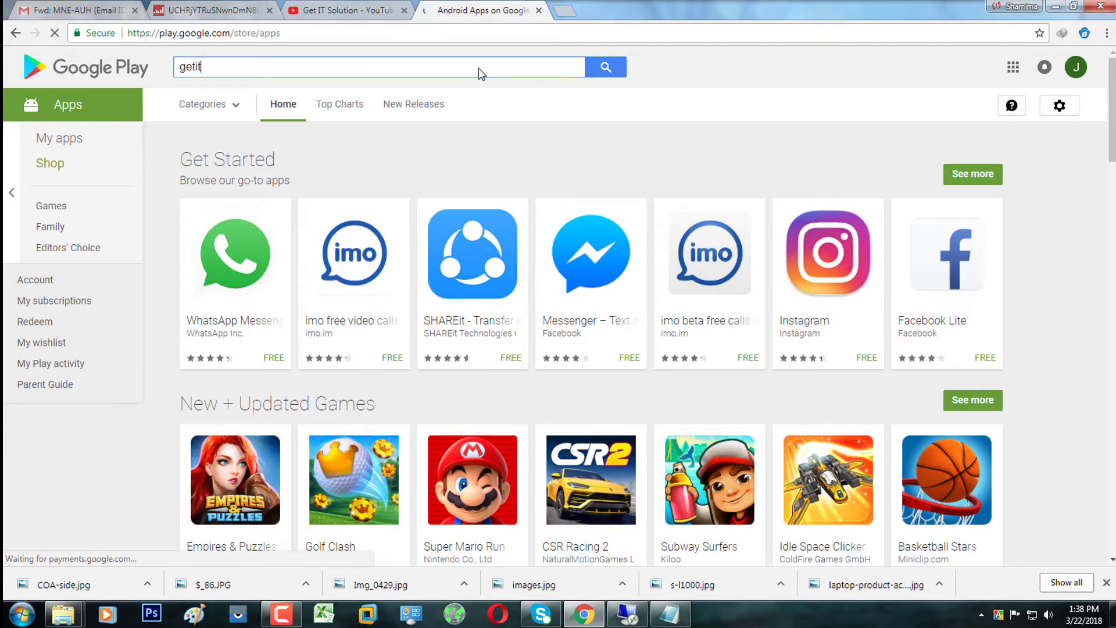
text(solution)
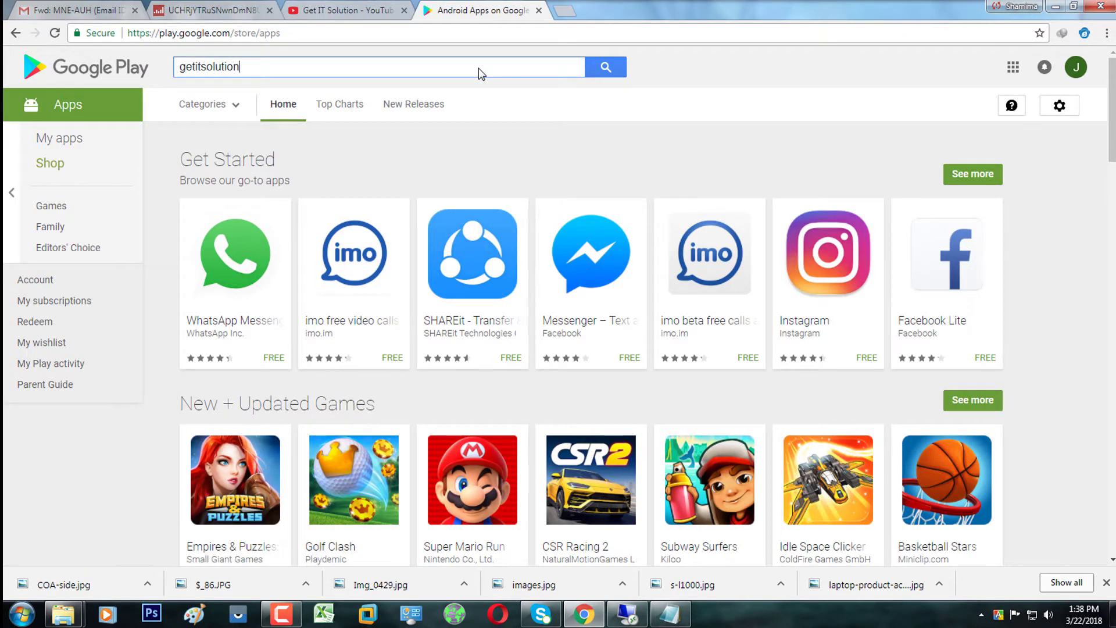
click(605, 69)
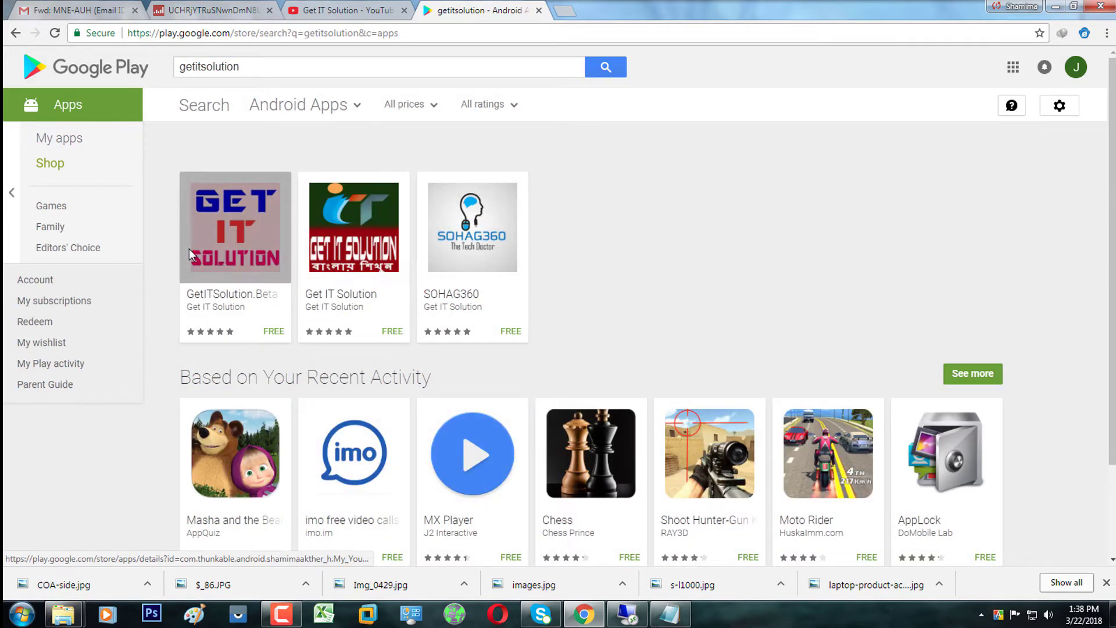
click(346, 226)
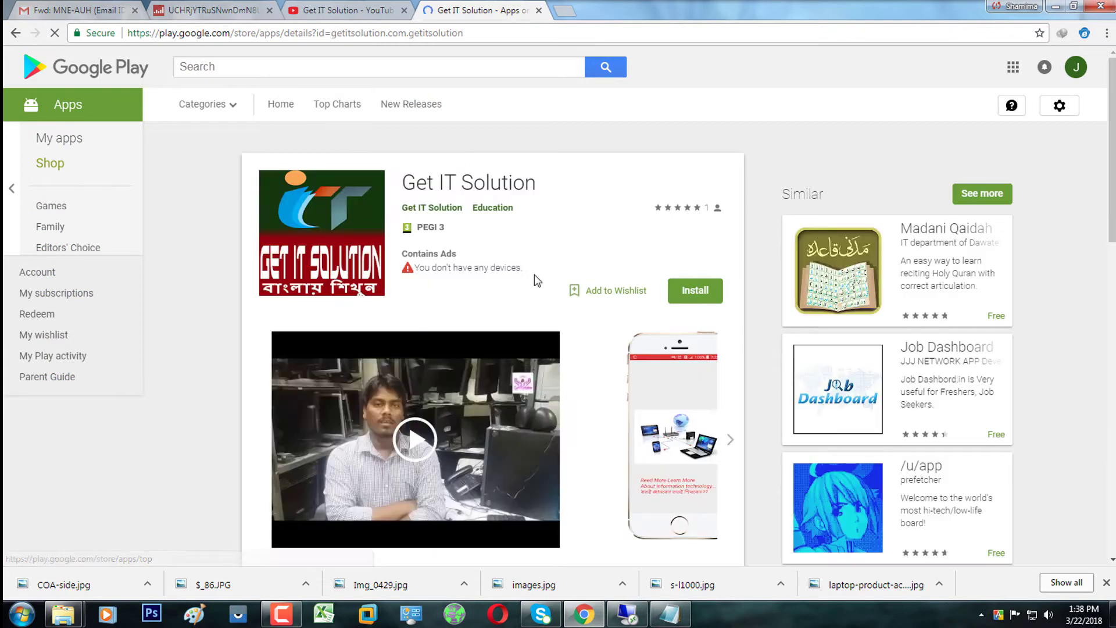
- Examine the Get IT Solution app's screenshots, description and reviews, and return to the channel's YouTube page
scroll(677, 365, down, 5)
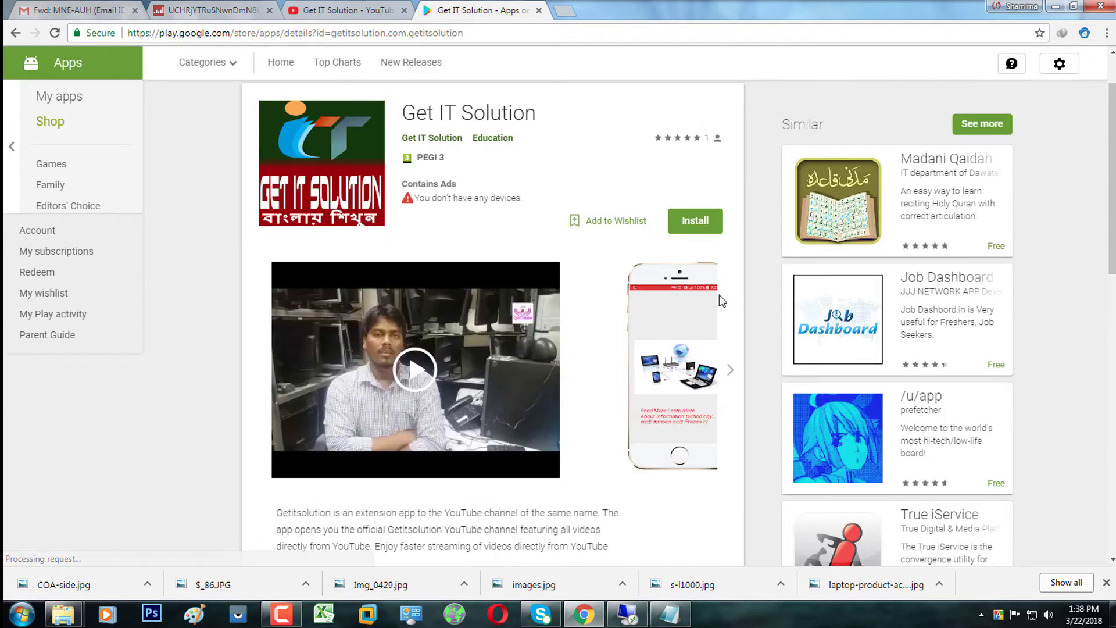
scroll(705, 407, down, 12)
scroll(498, 380, down, 2)
scroll(515, 377, up, 10)
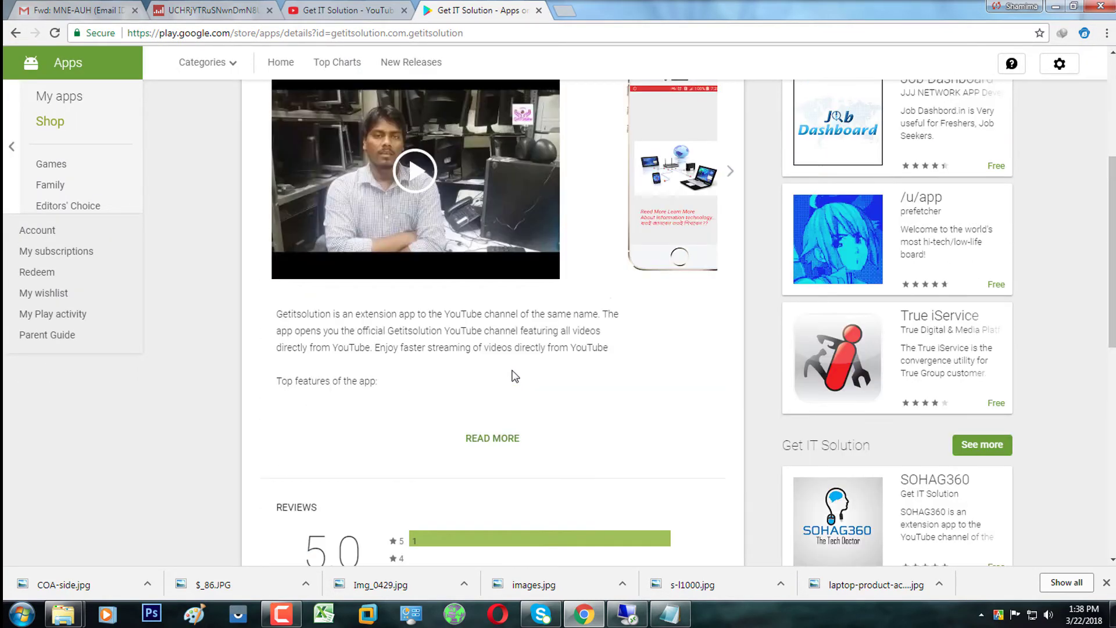
scroll(593, 213, up, 2)
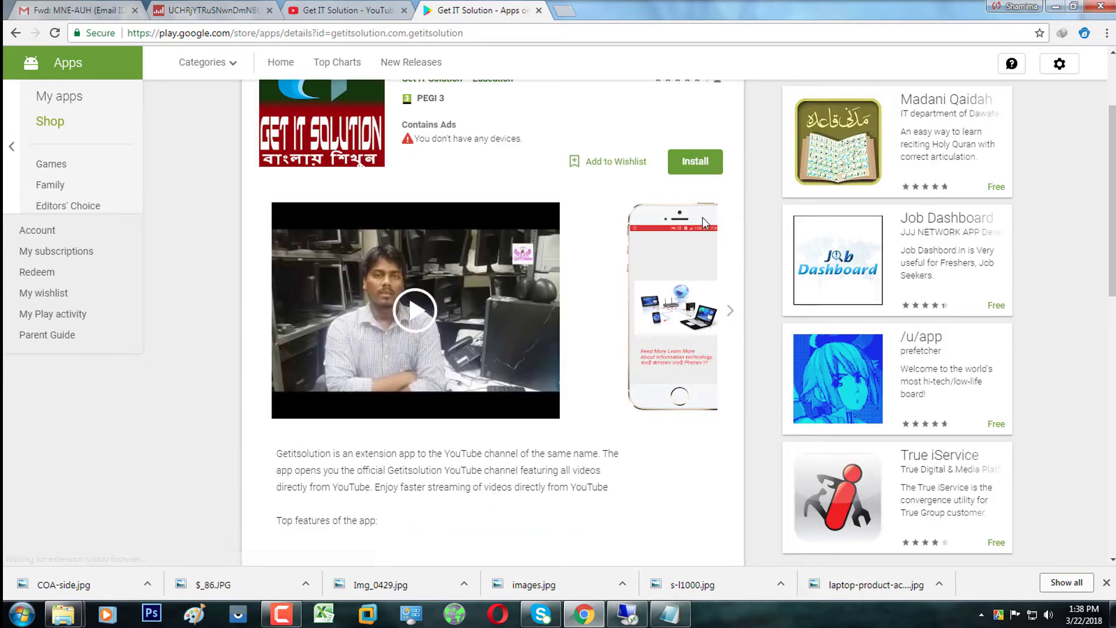
click(730, 309)
click(730, 312)
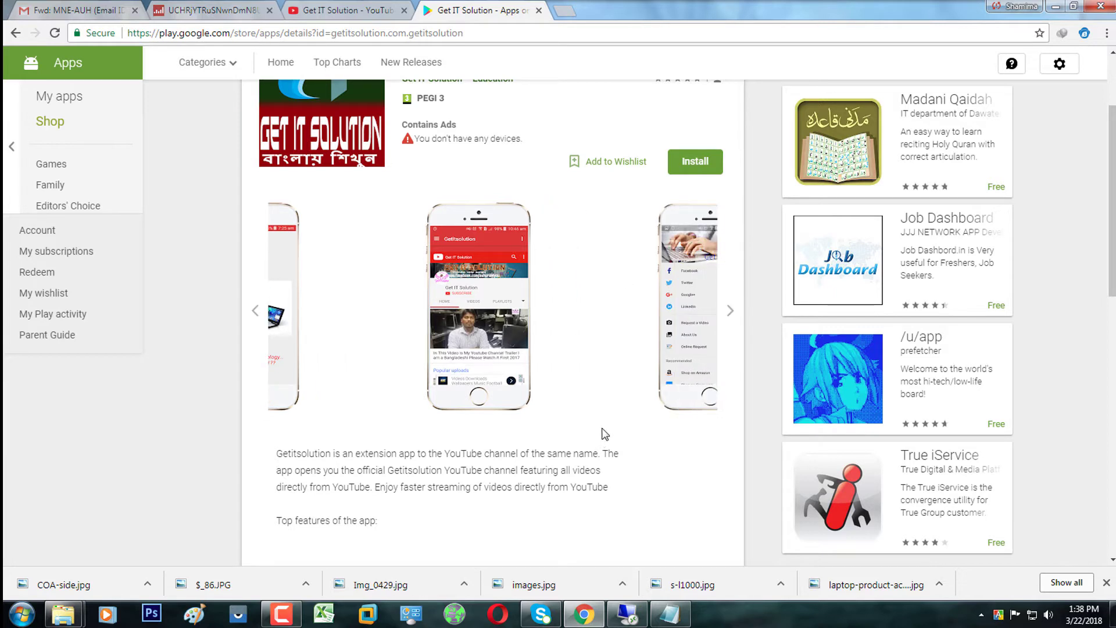
mouse_move(388, 352)
mouse_down()
mouse_move(529, 417)
mouse_move(555, 409)
mouse_up()
scroll(608, 379, down, 8)
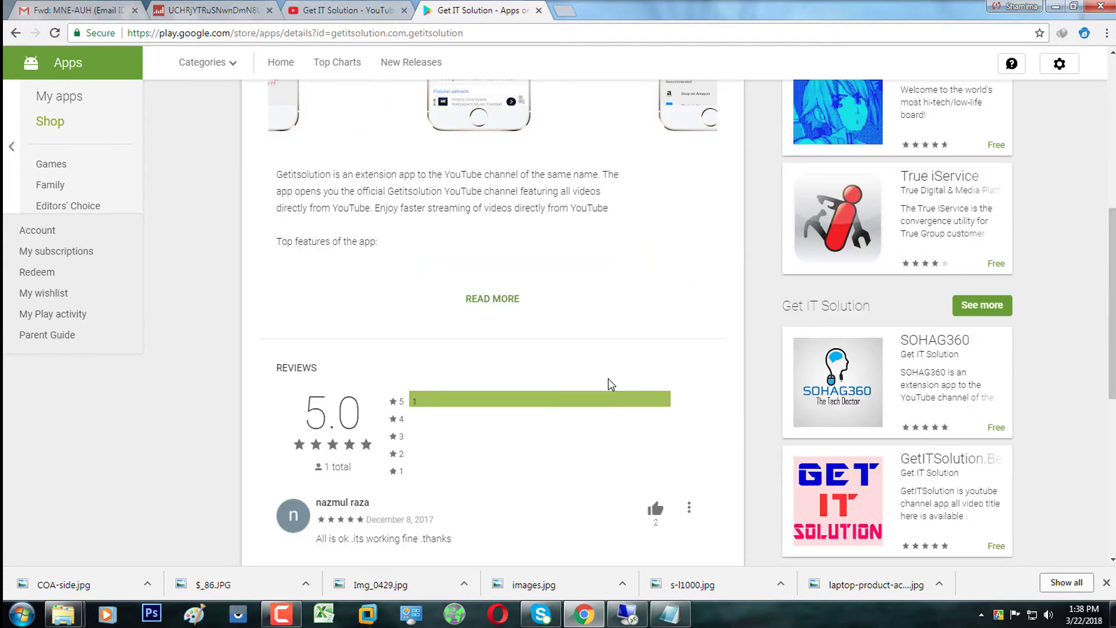
scroll(611, 449, up, 6)
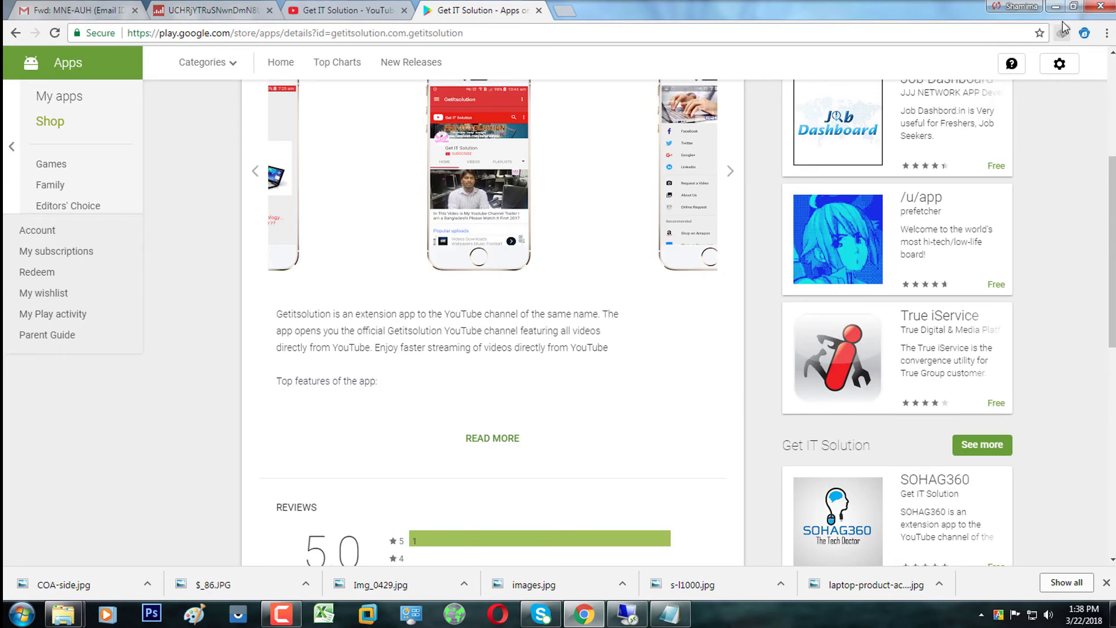
click(364, 7)
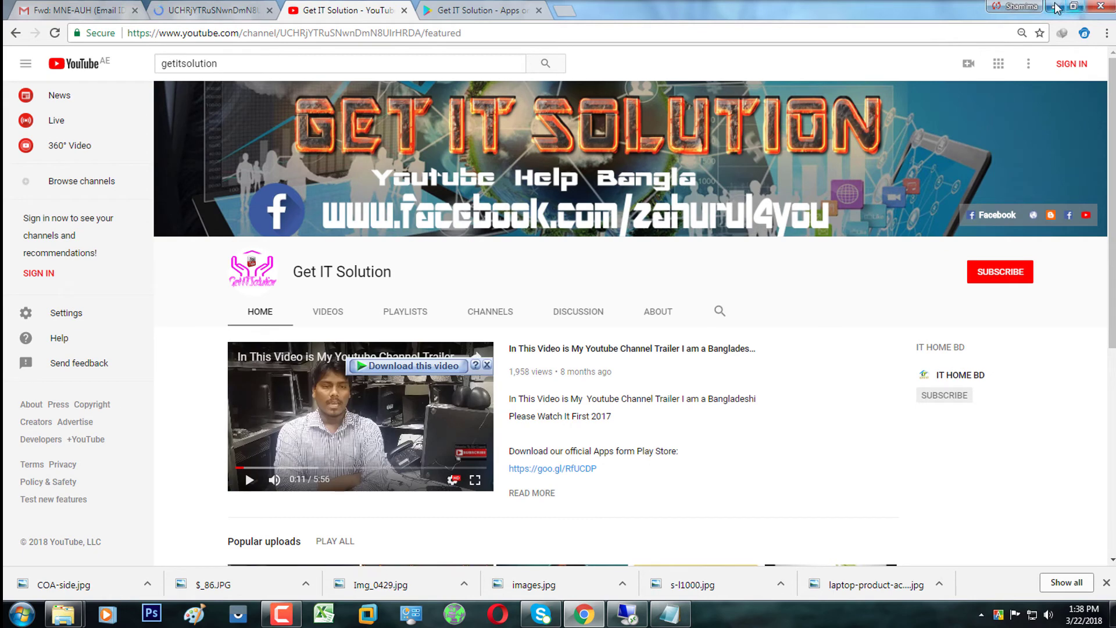